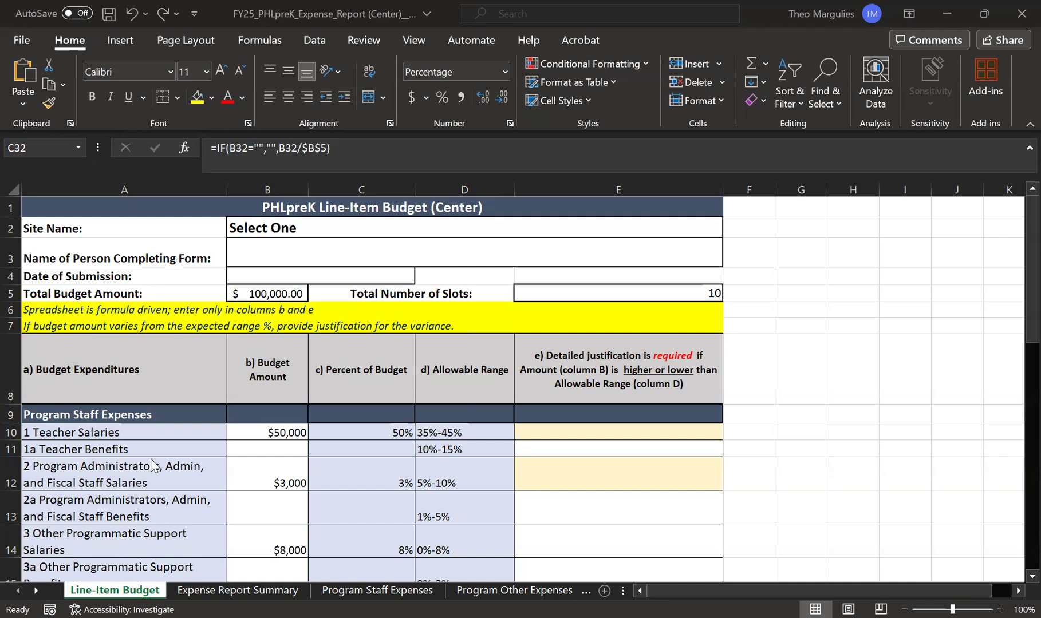
Review the expense categories, budget amounts and allowable ranges on the Line-Item Budget sheet, through to the Total row.
scroll(169, 462, "down", 1)
scroll(168, 462, "down", 2)
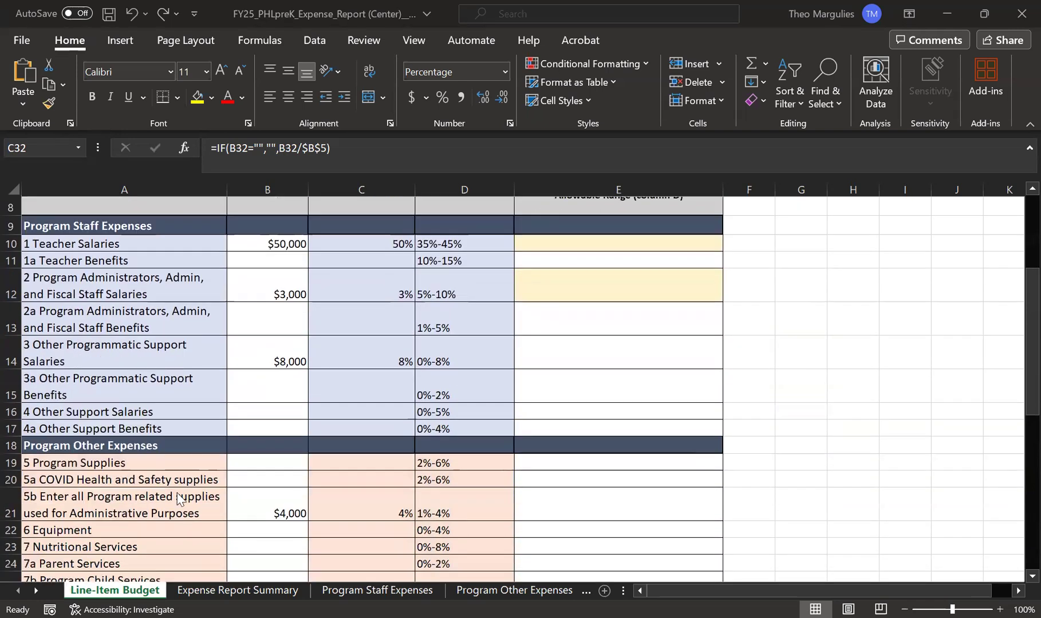
scroll(215, 449, "down", 1)
scroll(217, 447, "down", 2)
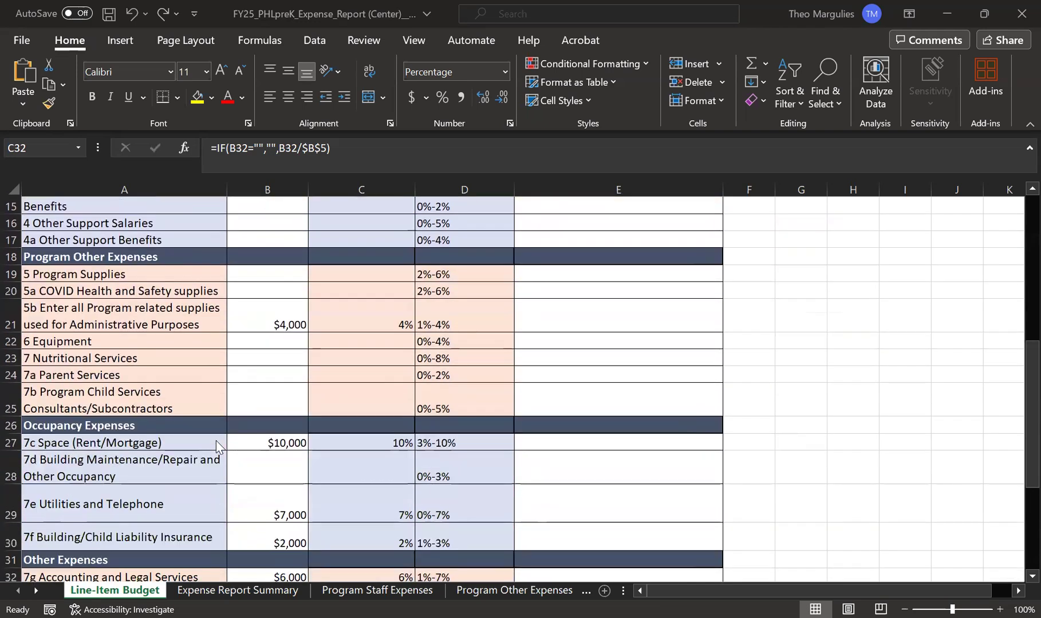
scroll(217, 447, "down", 2)
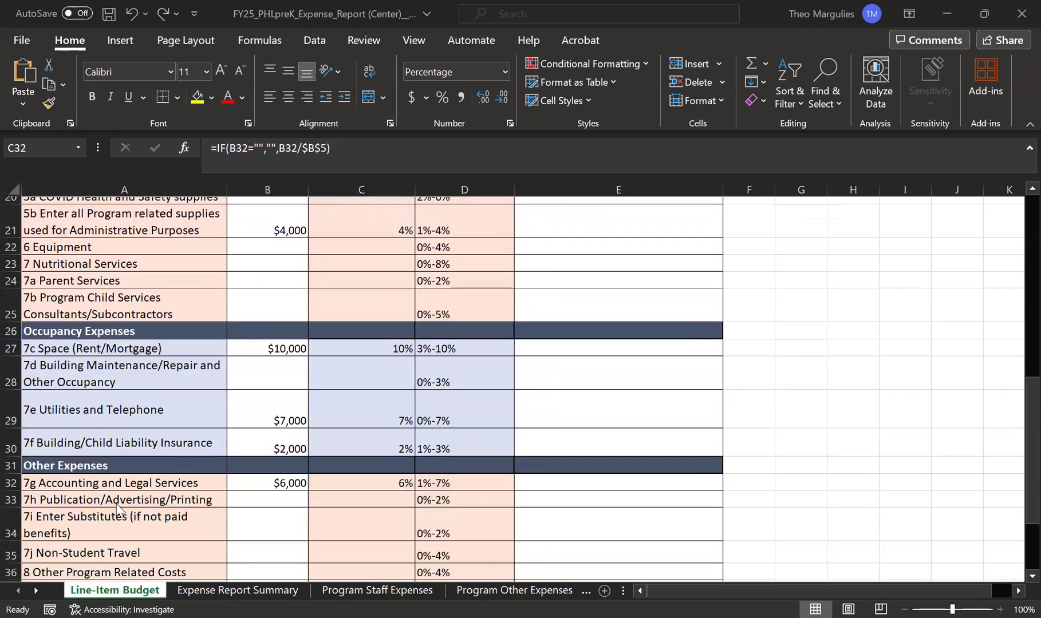
scroll(118, 506, "up", 4)
scroll(117, 508, "up", 1)
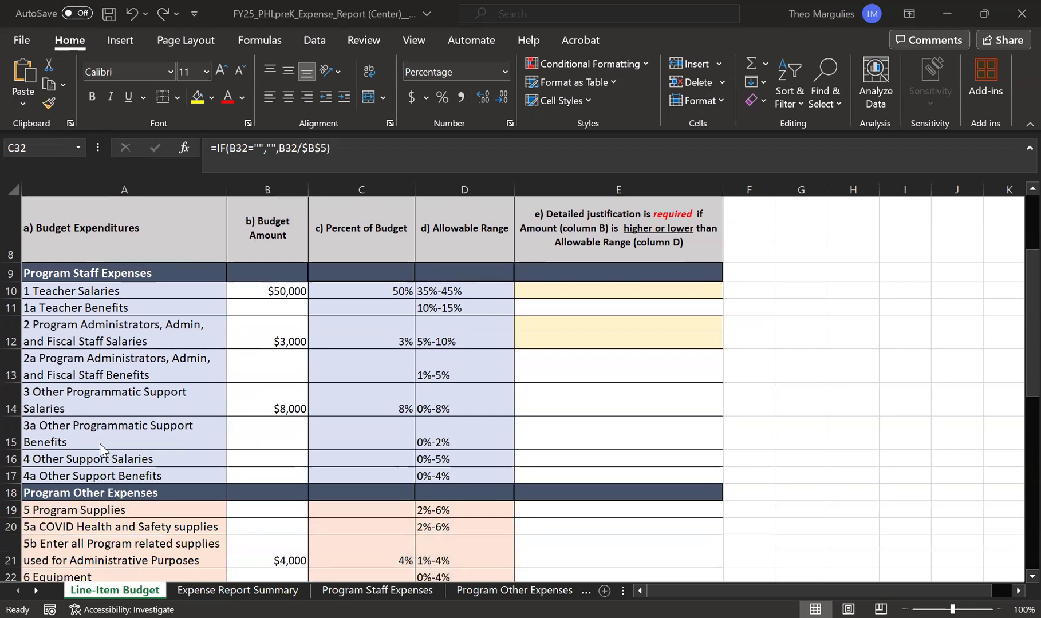
scroll(102, 467, "up", 2)
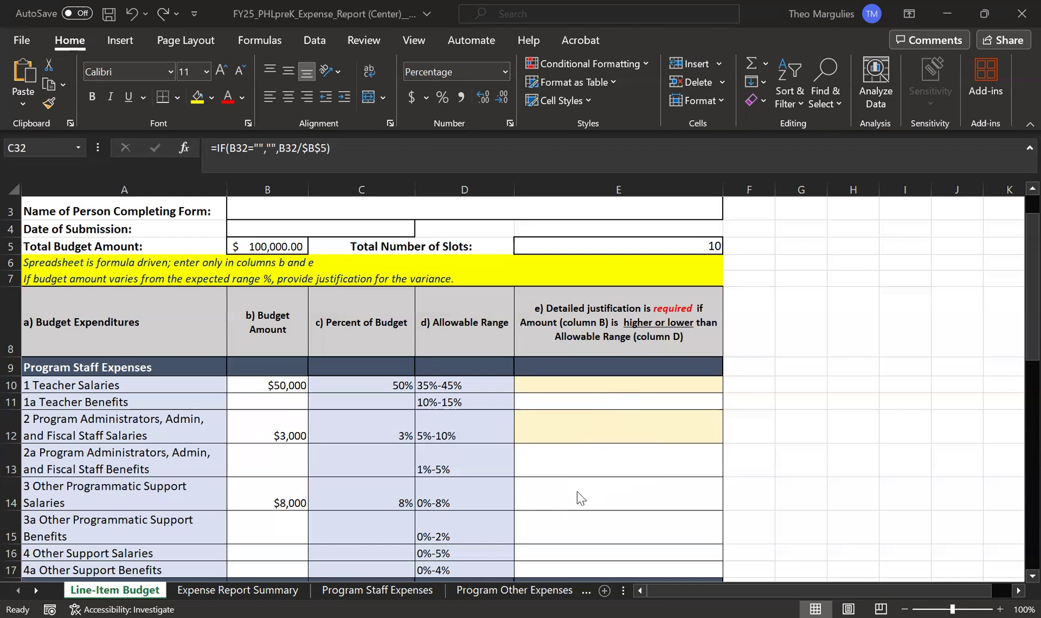
scroll(611, 441, "down", 4)
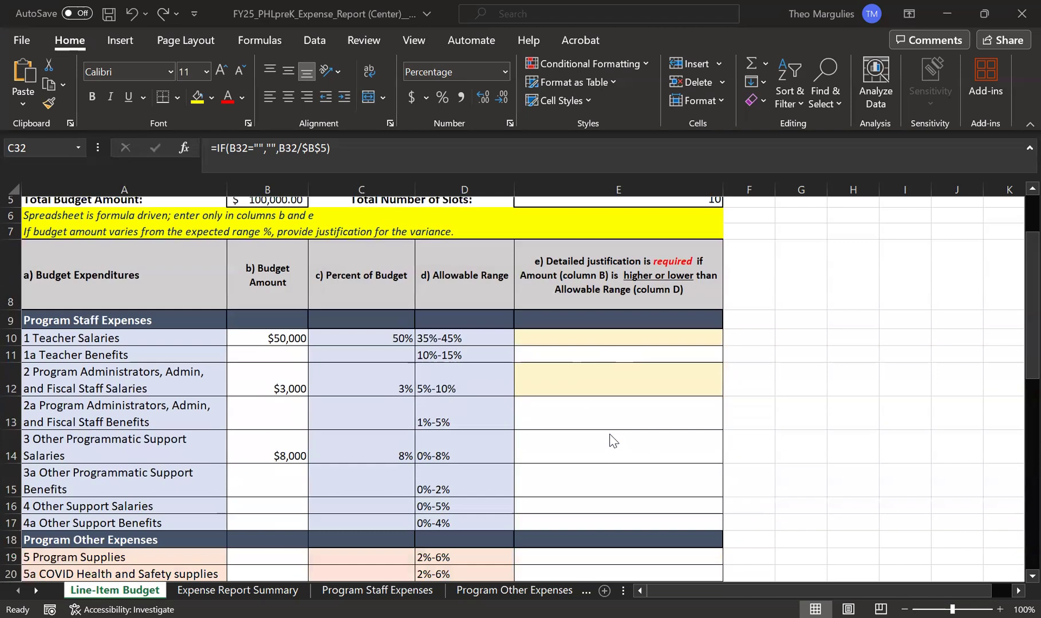
scroll(247, 458, "down", 5)
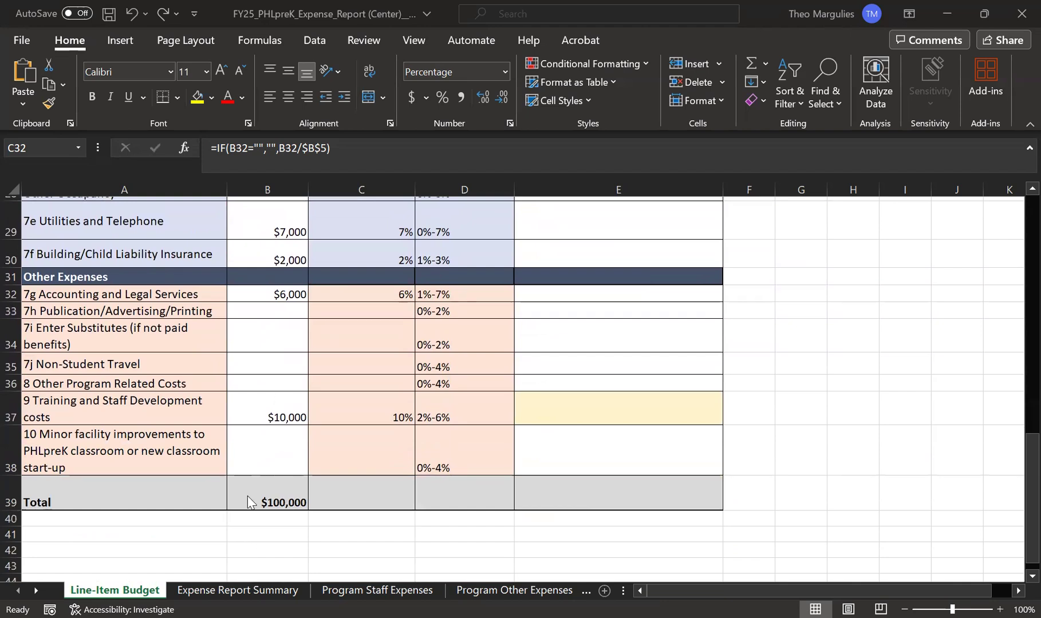
scroll(259, 502, "up", 9)
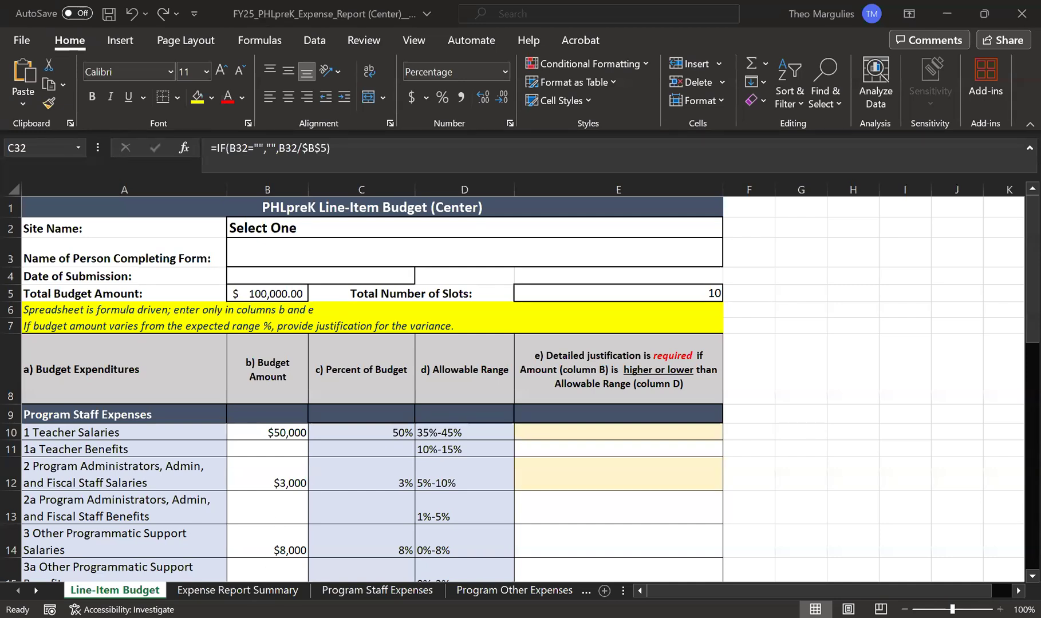
Open the Expense Report Summary sheet and examine its columns across to the allocation method and percentage.
key("ctrl+Page_Down")
scroll(387, 447, "up", 1)
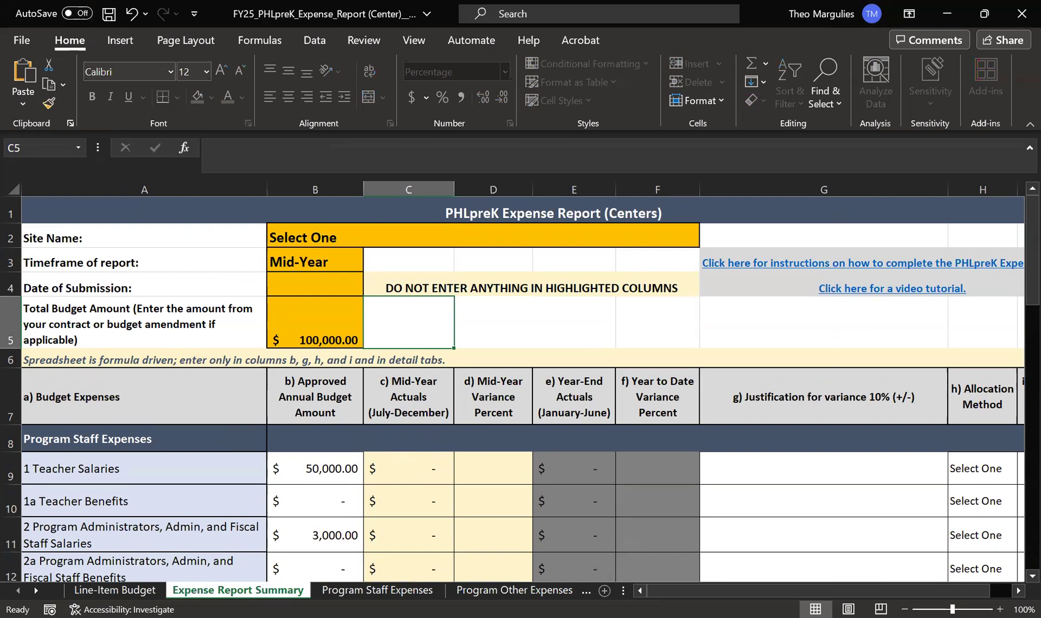
left_click_drag(770, 592, 791, 593)
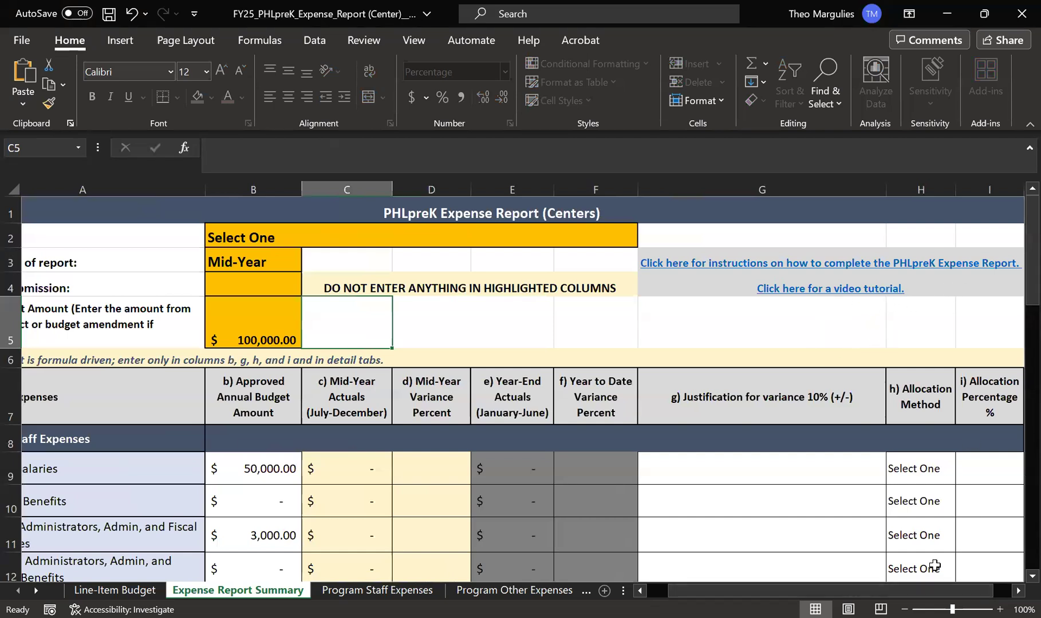
left_click_drag(909, 591, 884, 590)
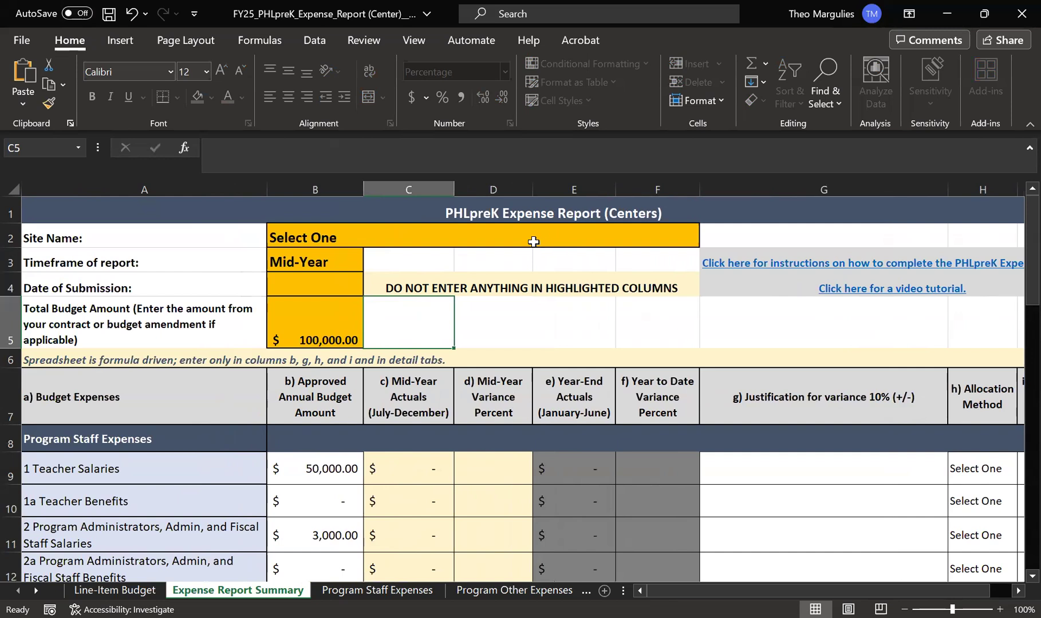
Set the timeframe of the report to Mid-Year on the Expense Report Summary sheet.
left_click(324, 266)
left_click(371, 267)
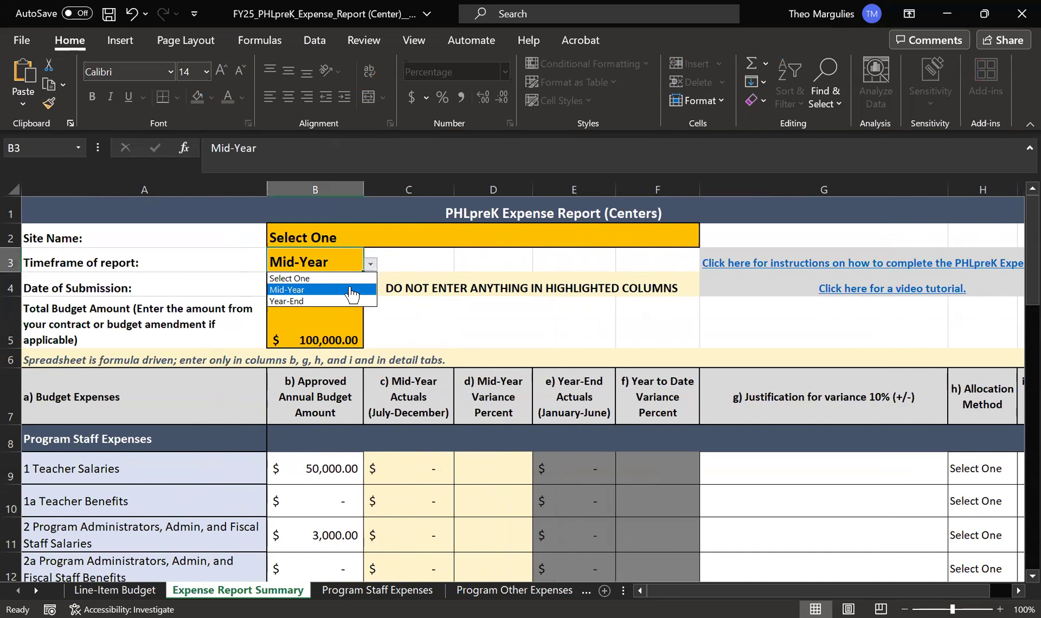
left_click(352, 291)
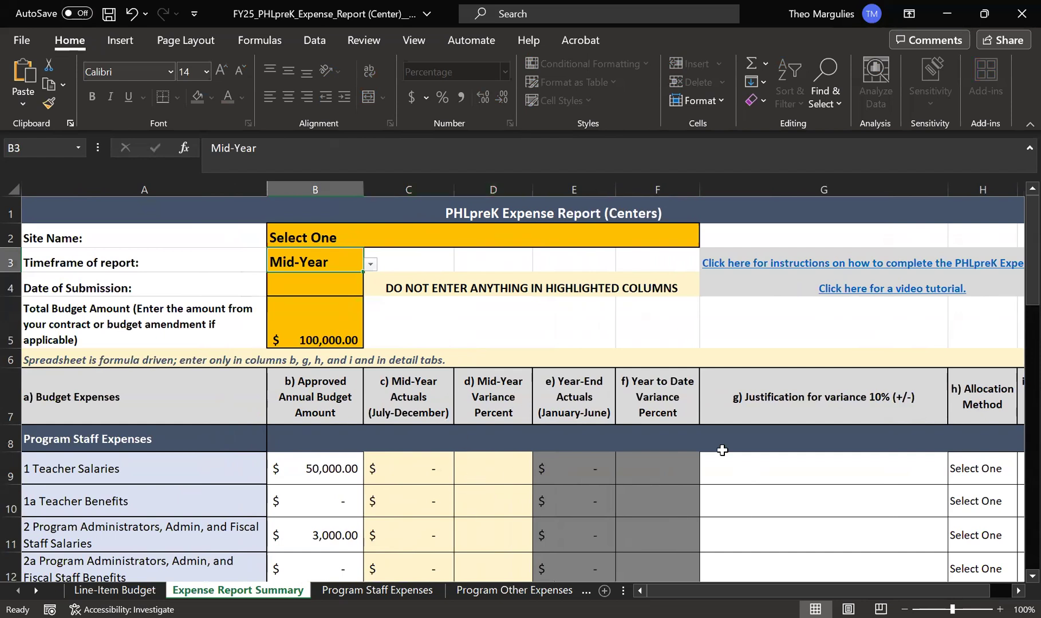
Switch the timeframe of the report to Year-End and back to Mid-Year.
left_click(370, 265)
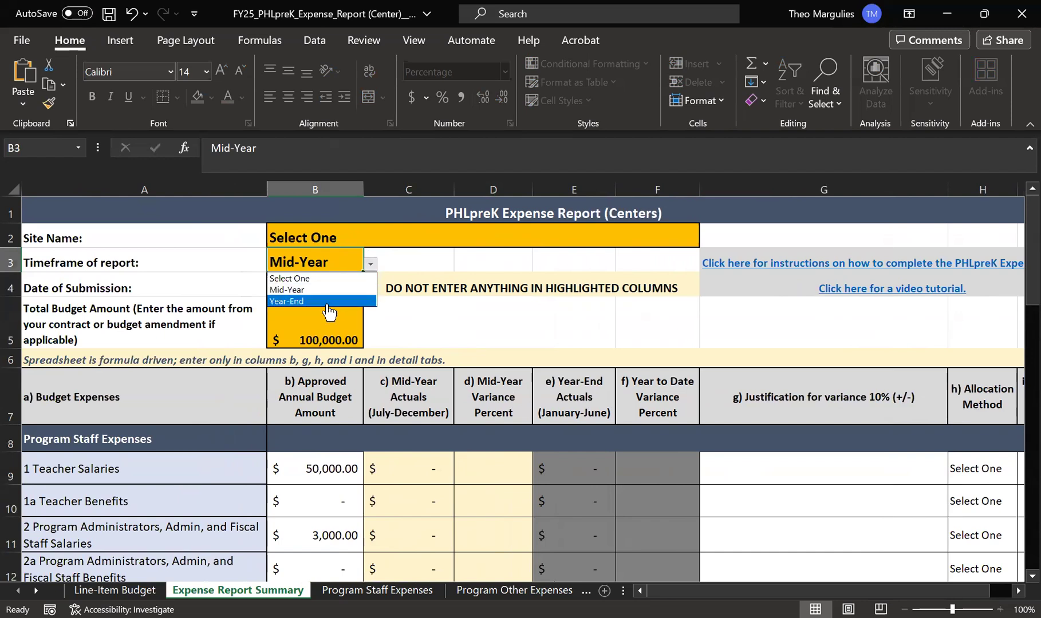
left_click(328, 301)
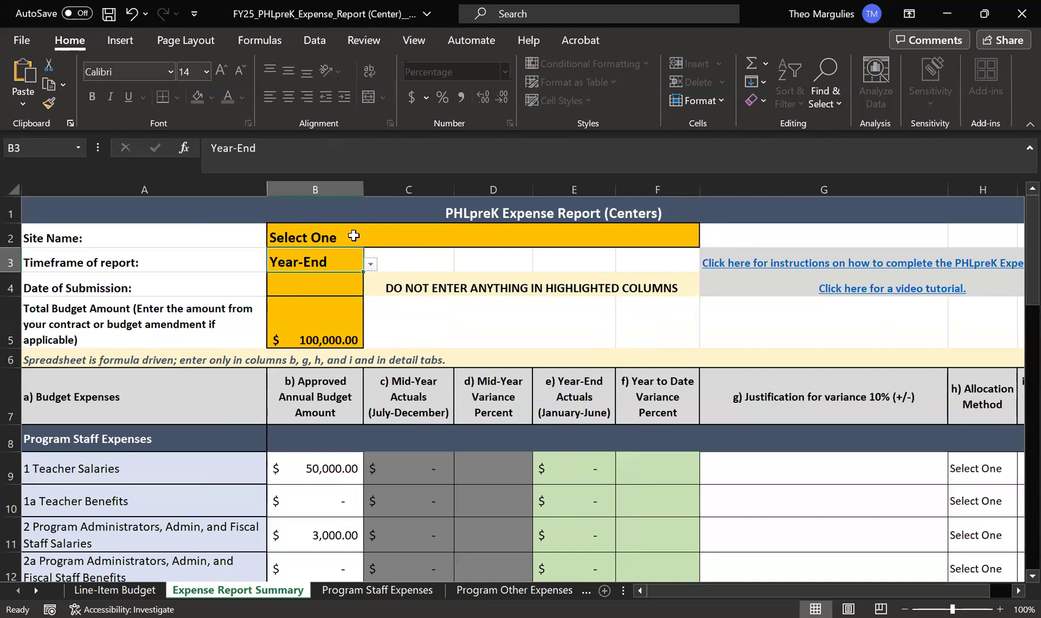
left_click(371, 264)
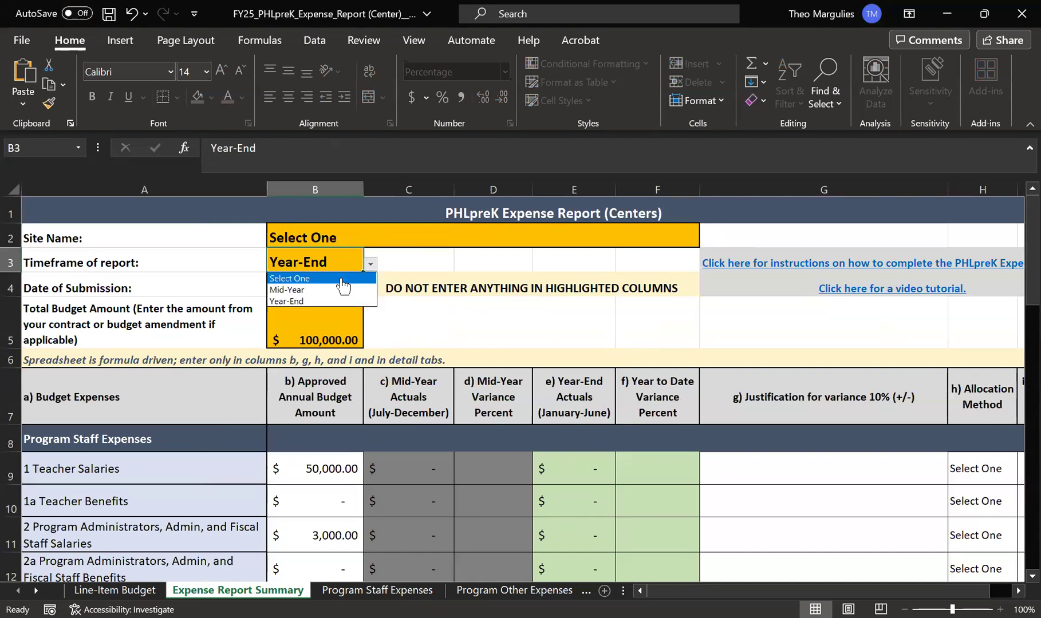
left_click(336, 291)
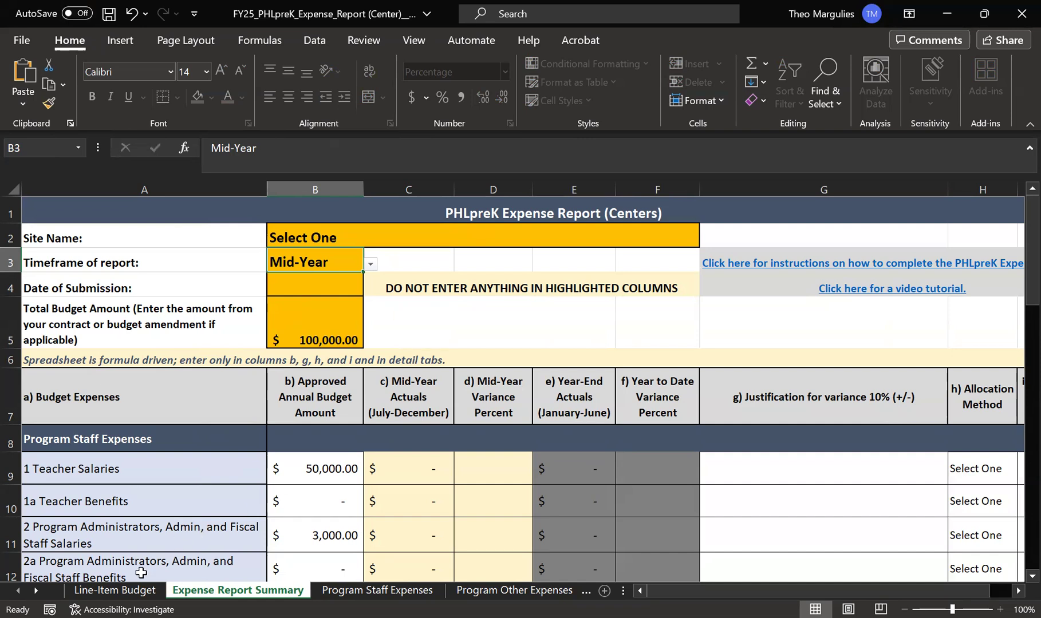
Check the total budget amount on the Line-Item Budget sheet and review the expense categories on the Expense Report Summary.
left_click(129, 592)
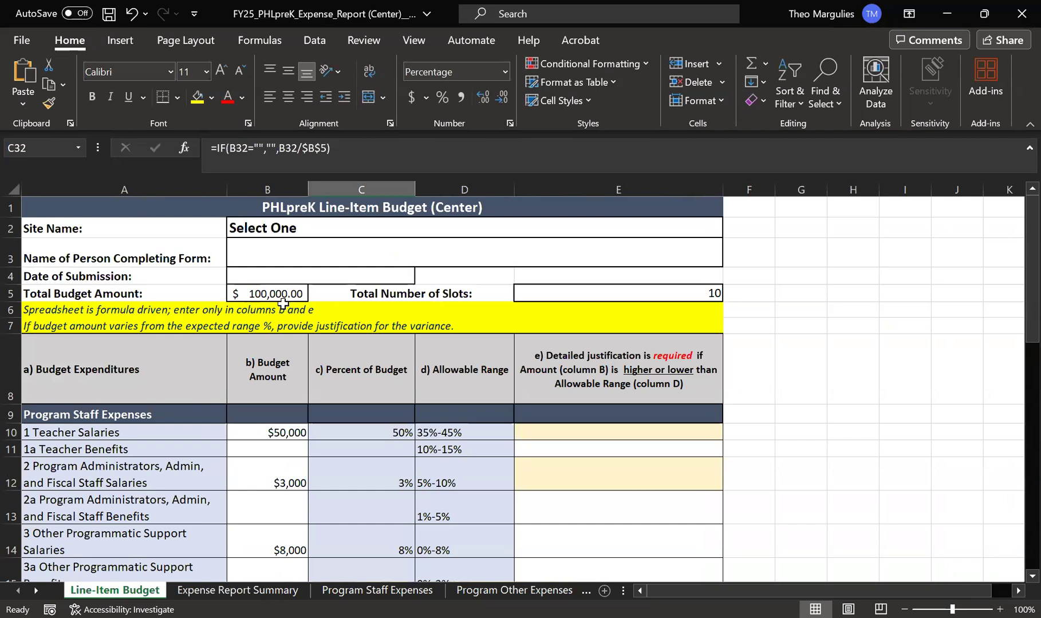
left_click(289, 591)
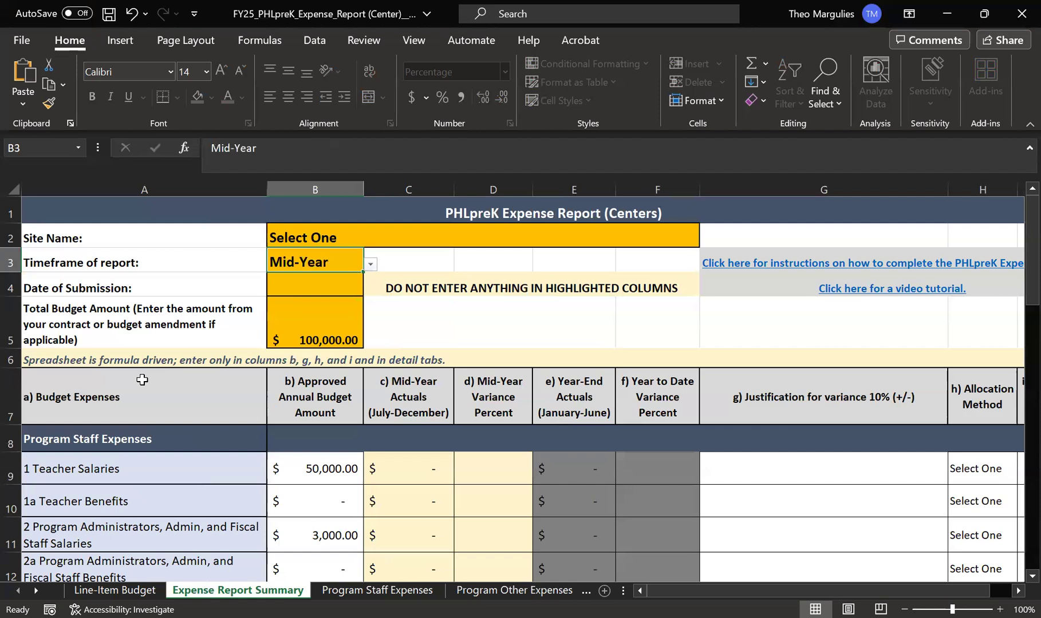
scroll(143, 381, "down", 1)
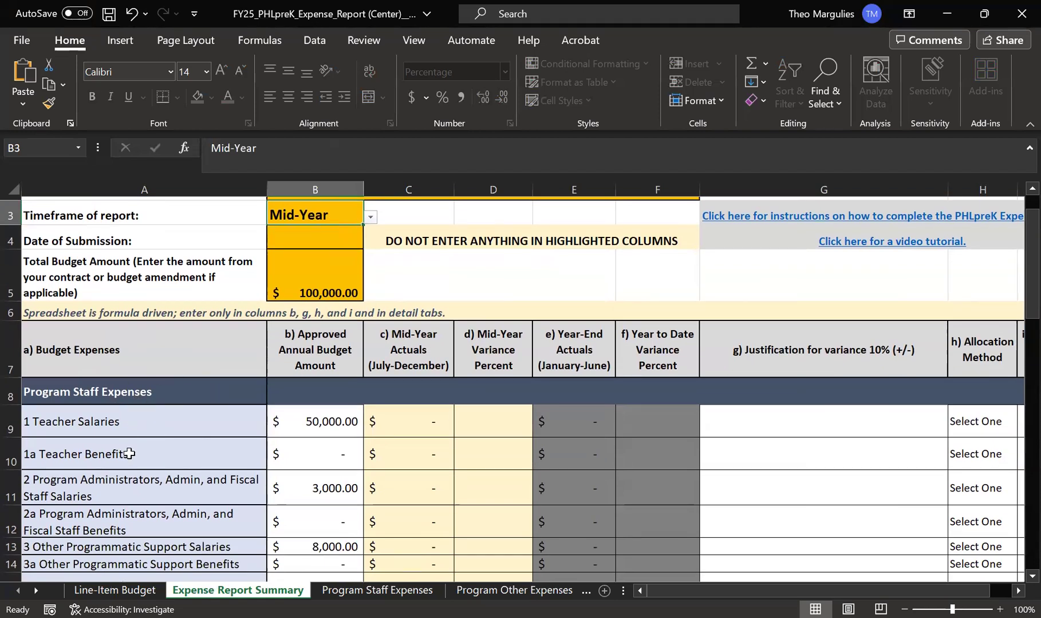
scroll(163, 398, "down", 3)
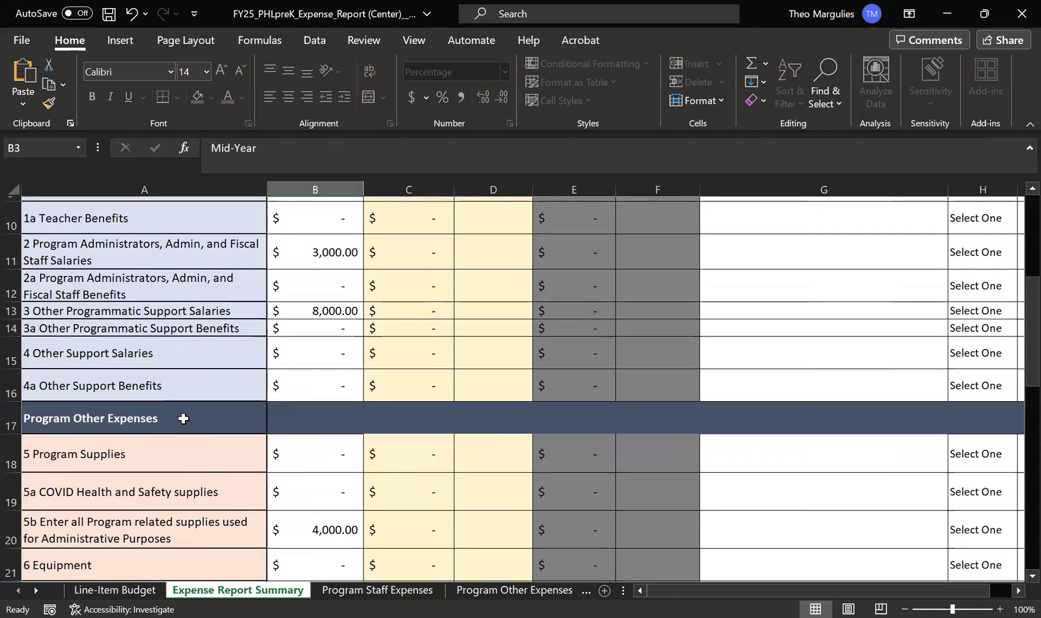
scroll(183, 419, "down", 3)
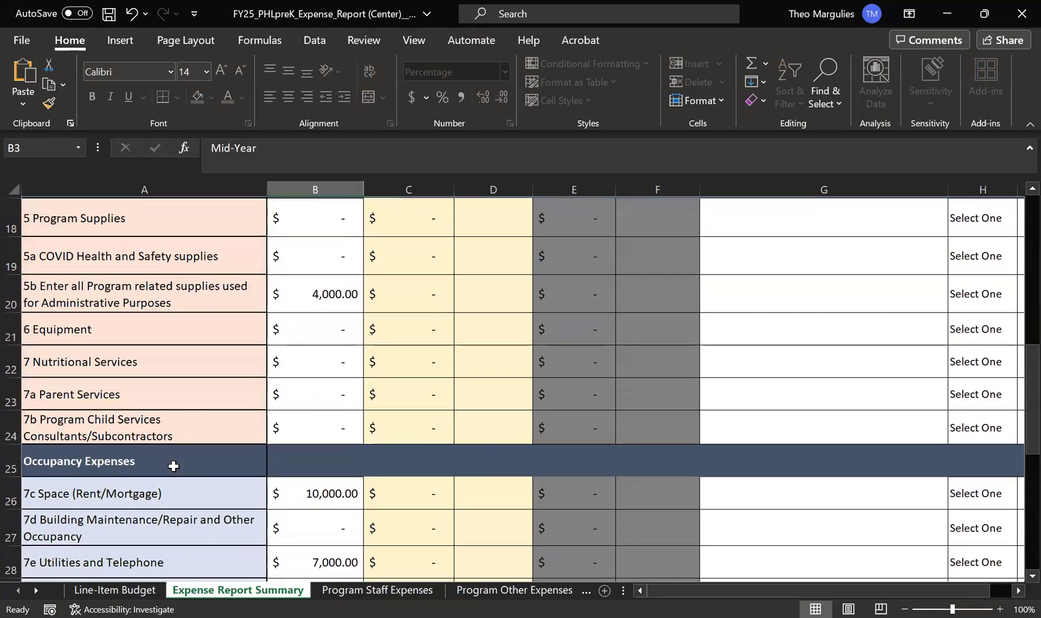
scroll(171, 458, "down", 3)
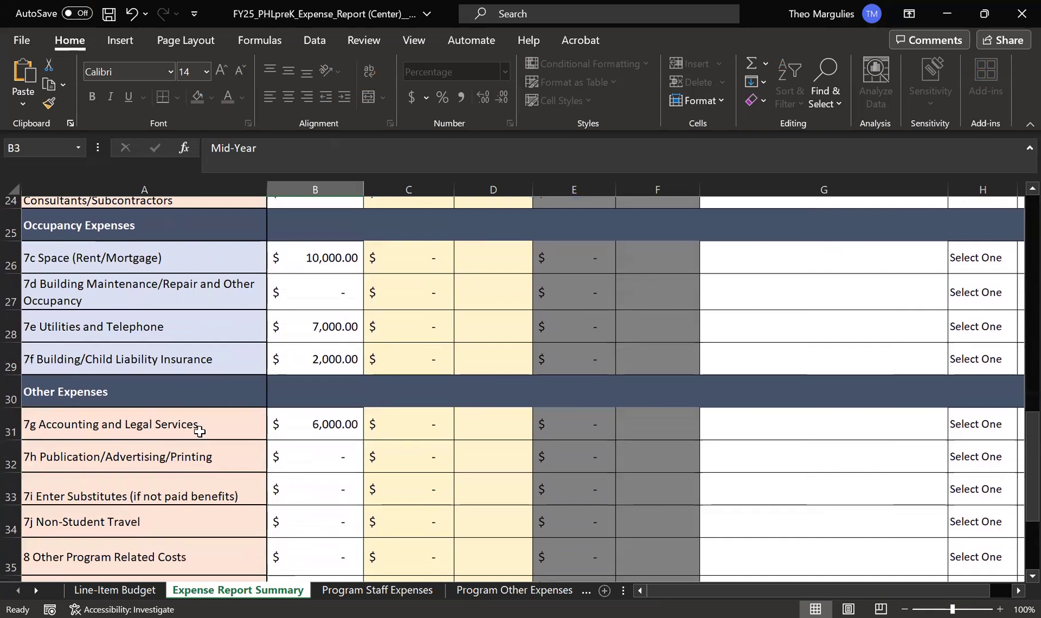
scroll(189, 430, "up", 5)
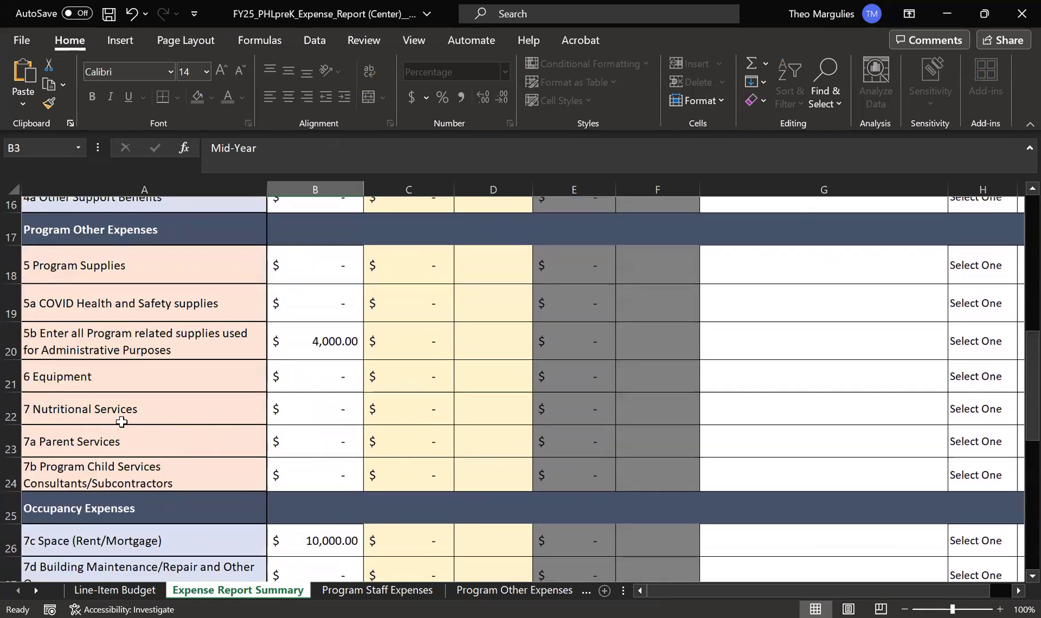
scroll(147, 432, "up", 3)
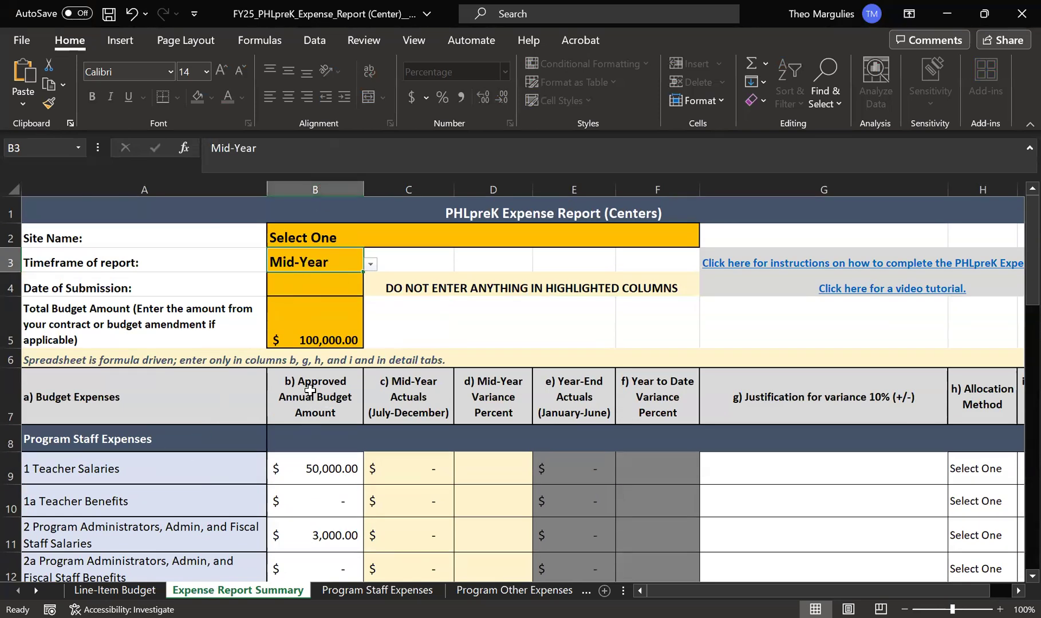
Review the approved annual budget amounts for the staff, other program and occupancy expenses on the Expense Report Summary.
scroll(310, 389, "down", 1)
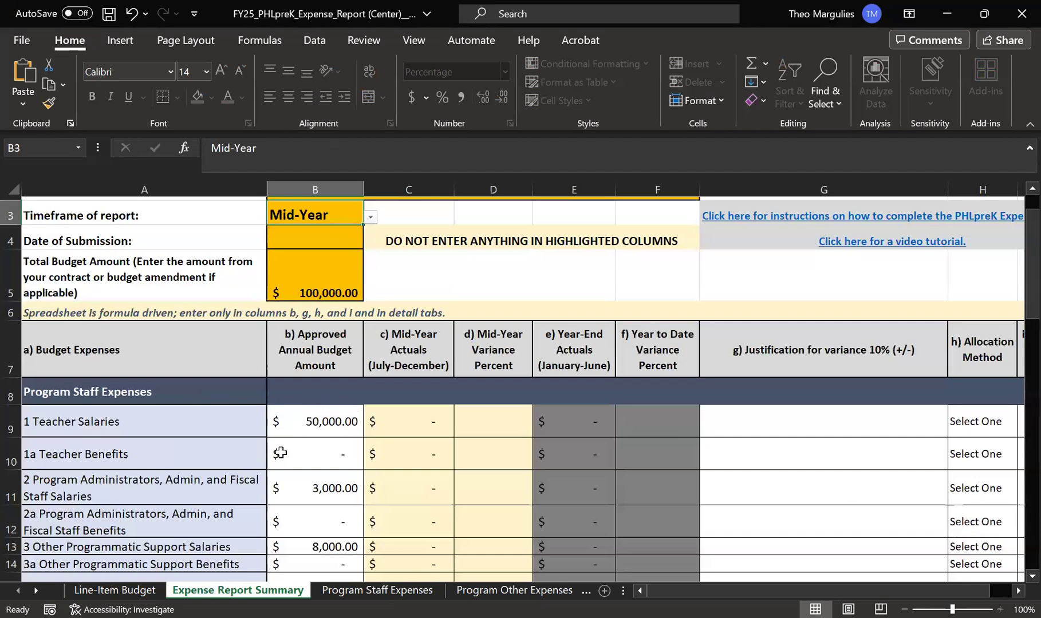
scroll(361, 450, "down", 1)
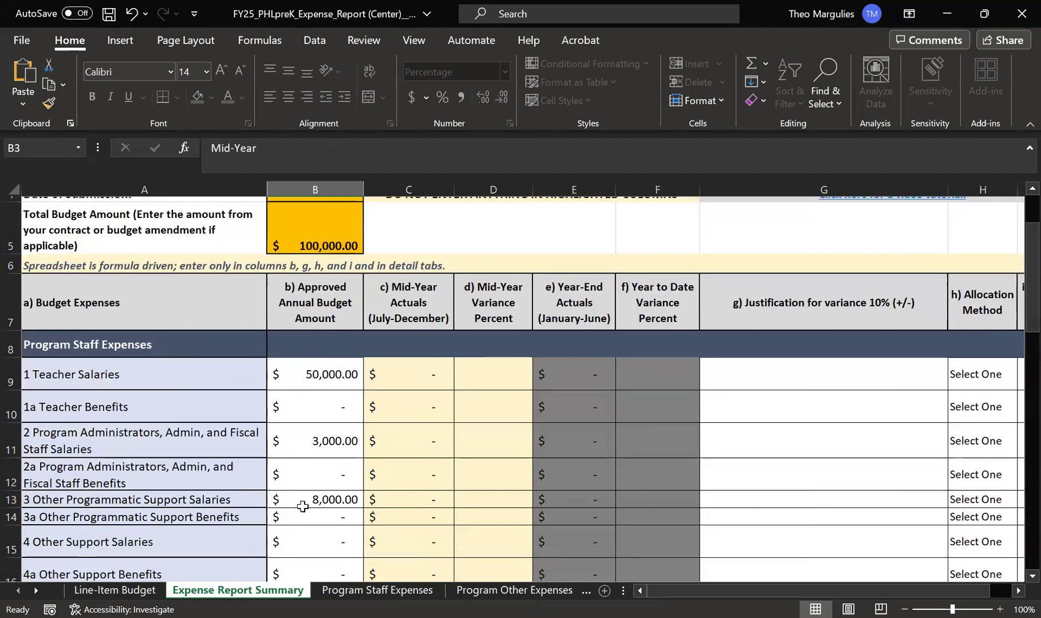
scroll(317, 444, "down", 3)
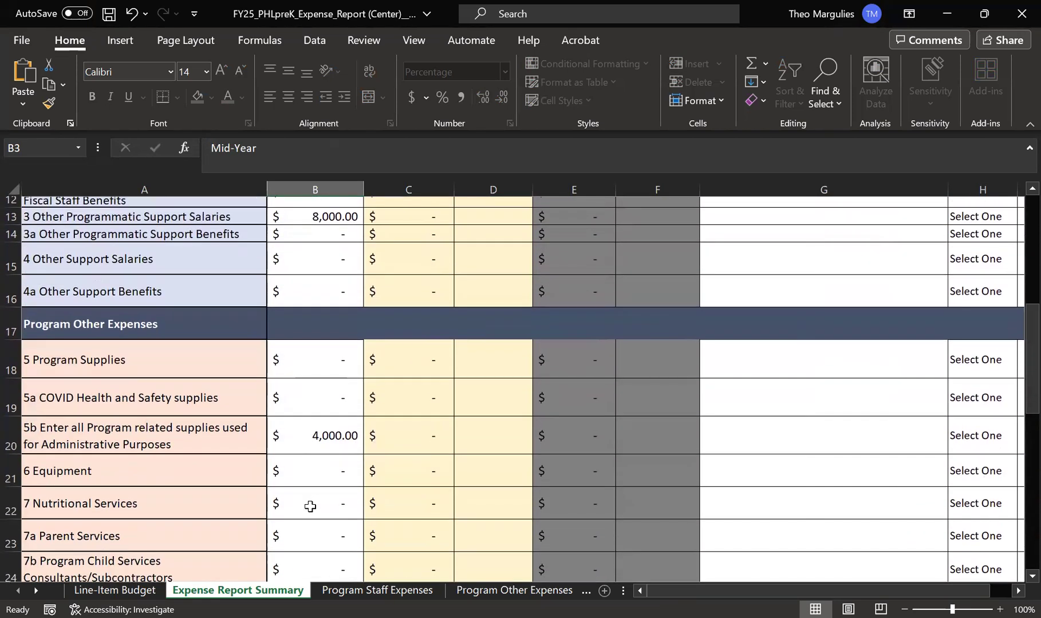
scroll(310, 506, "down", 2)
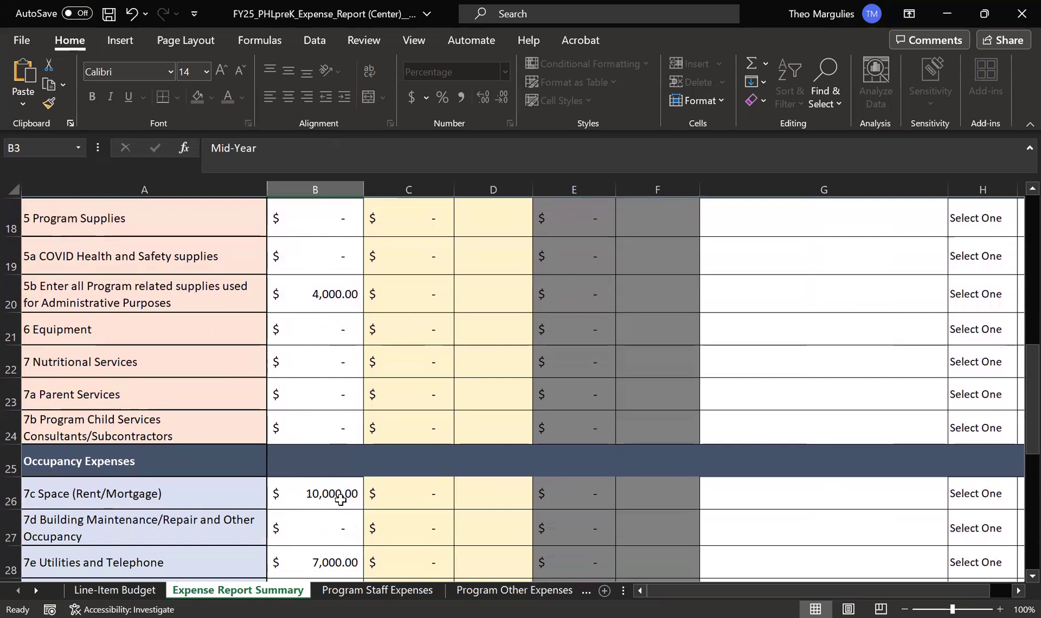
scroll(313, 459, "up", 5)
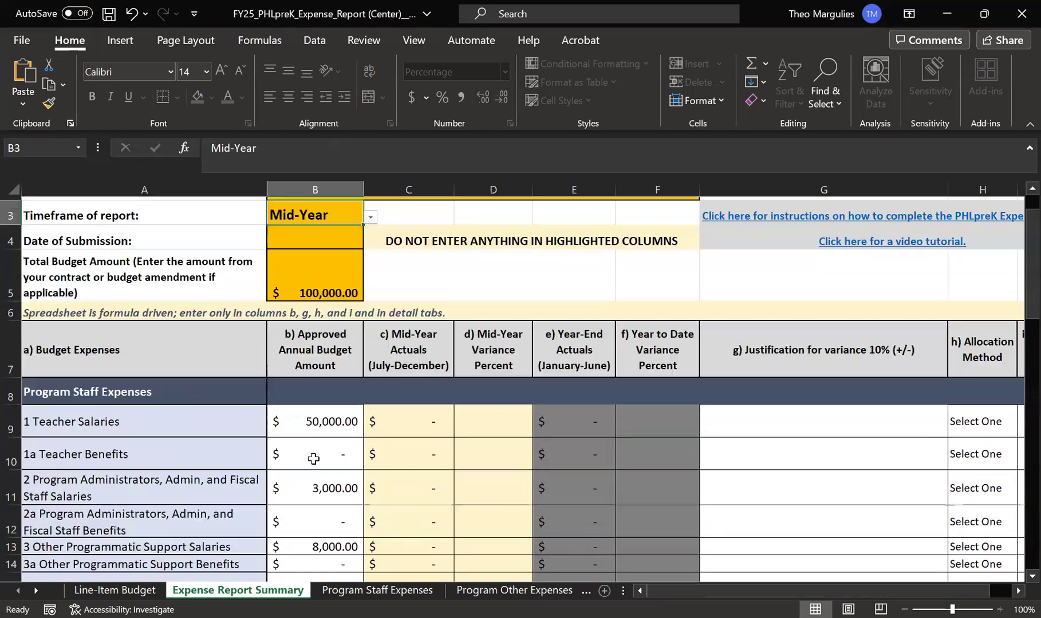
scroll(313, 459, "up", 1)
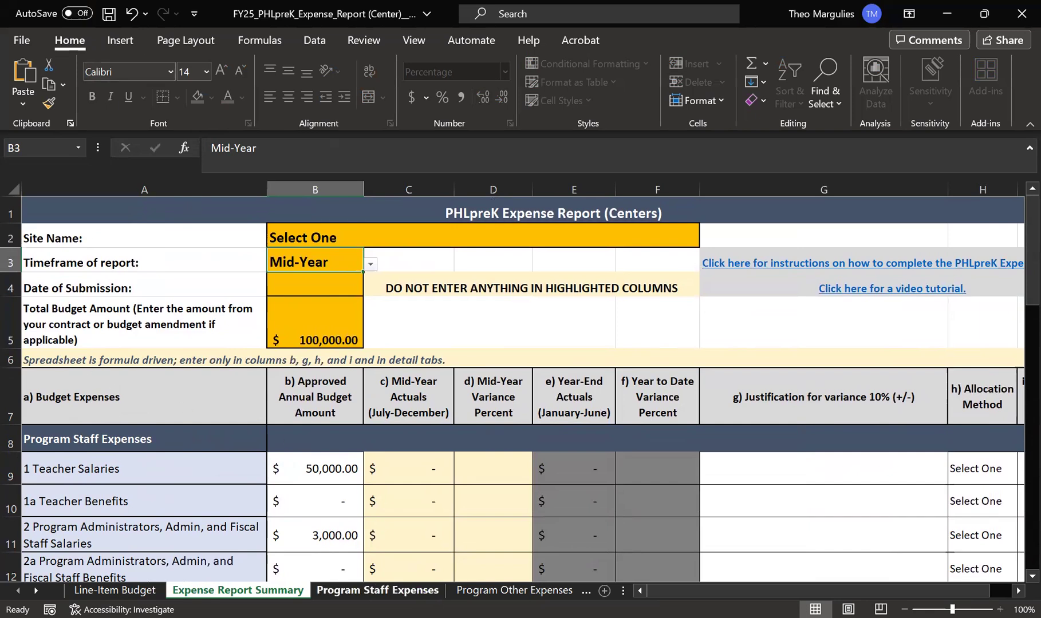
Look through the Program Staff, Program Other, Occupancy and Other Expenses detail sheets.
left_click(377, 590)
left_click(492, 590)
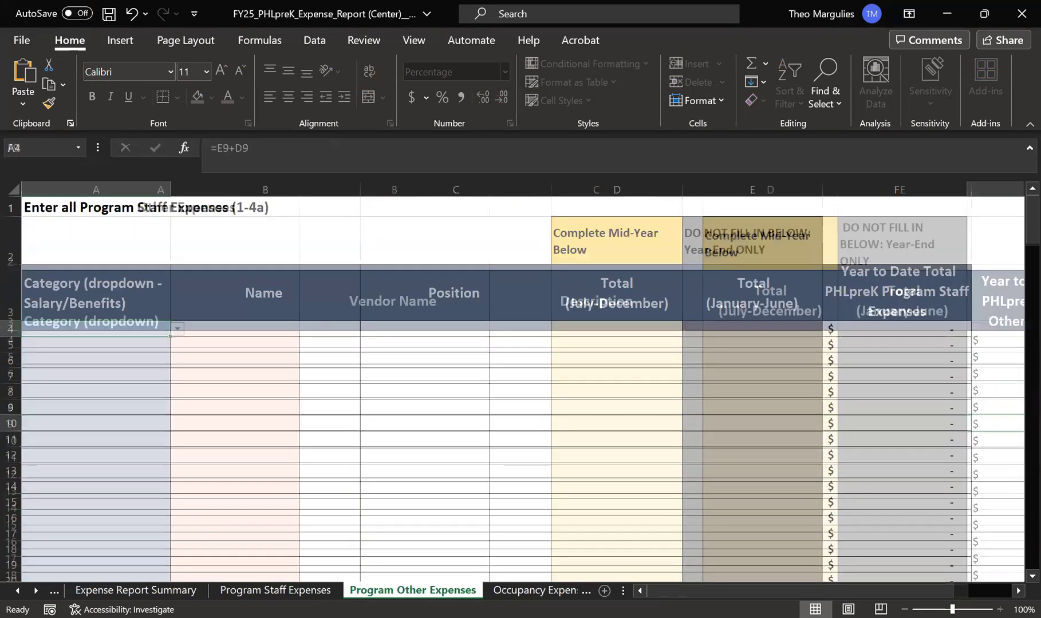
left_click(513, 589)
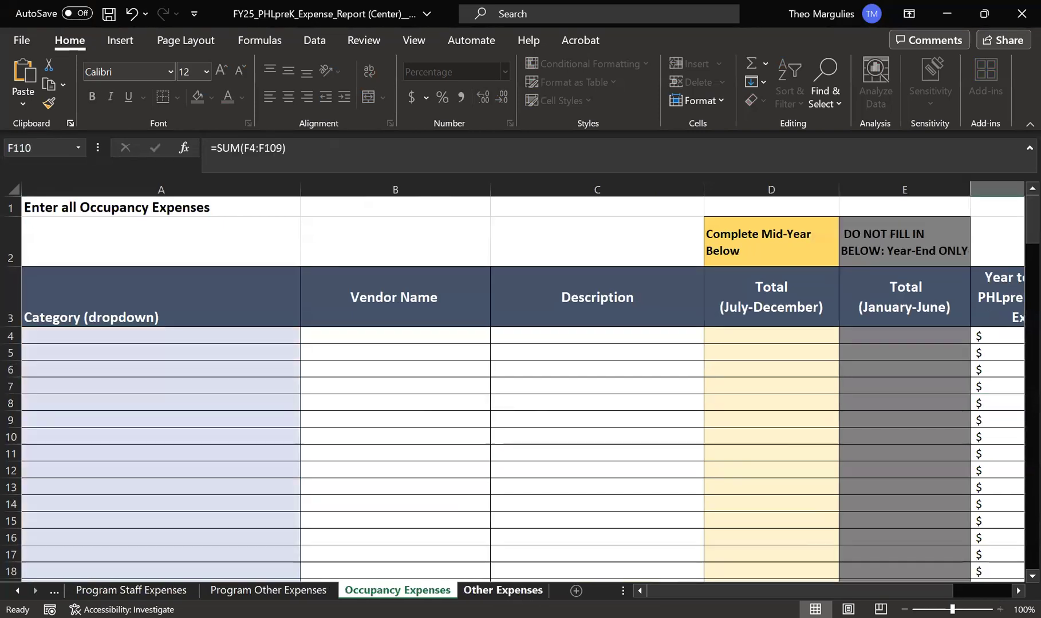
left_click(504, 590)
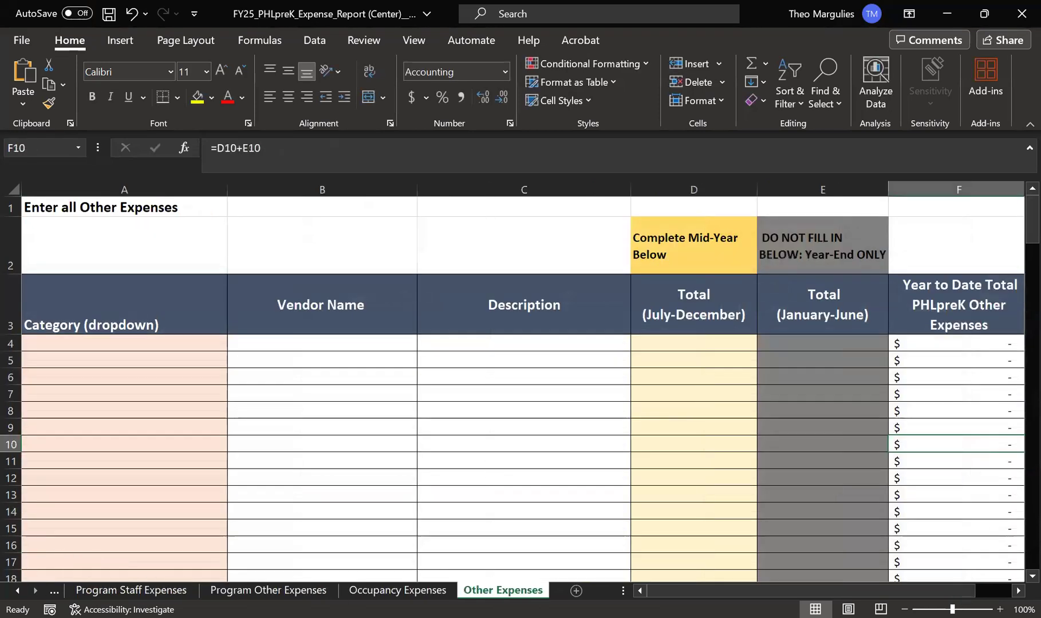
left_click(18, 590)
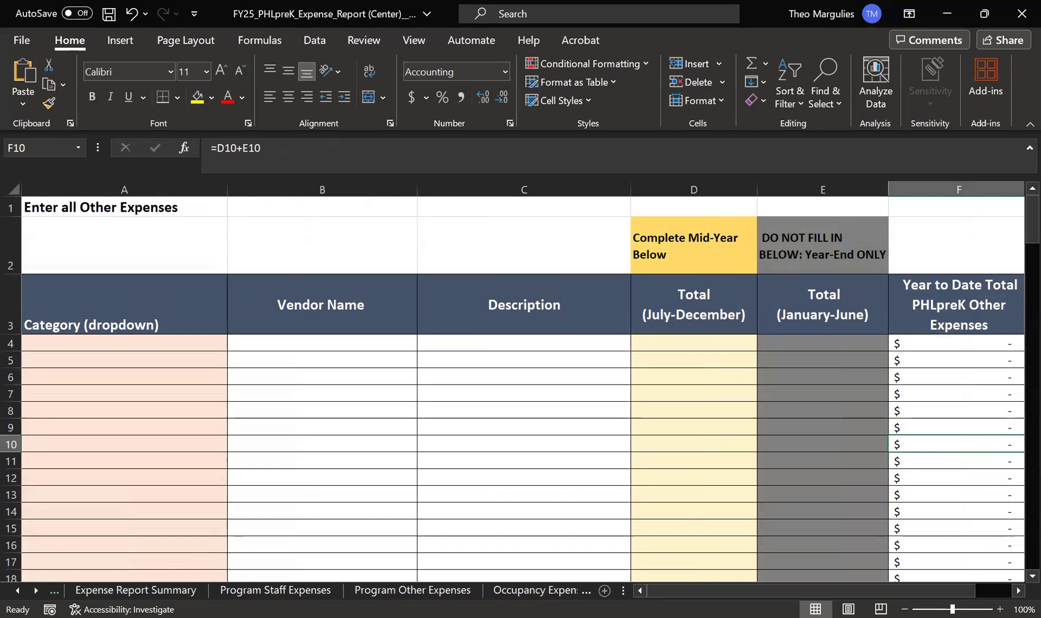
On the Program Staff Expenses sheet, set the category of the first expense row to 1 Teacher Salaries.
left_click(35, 590)
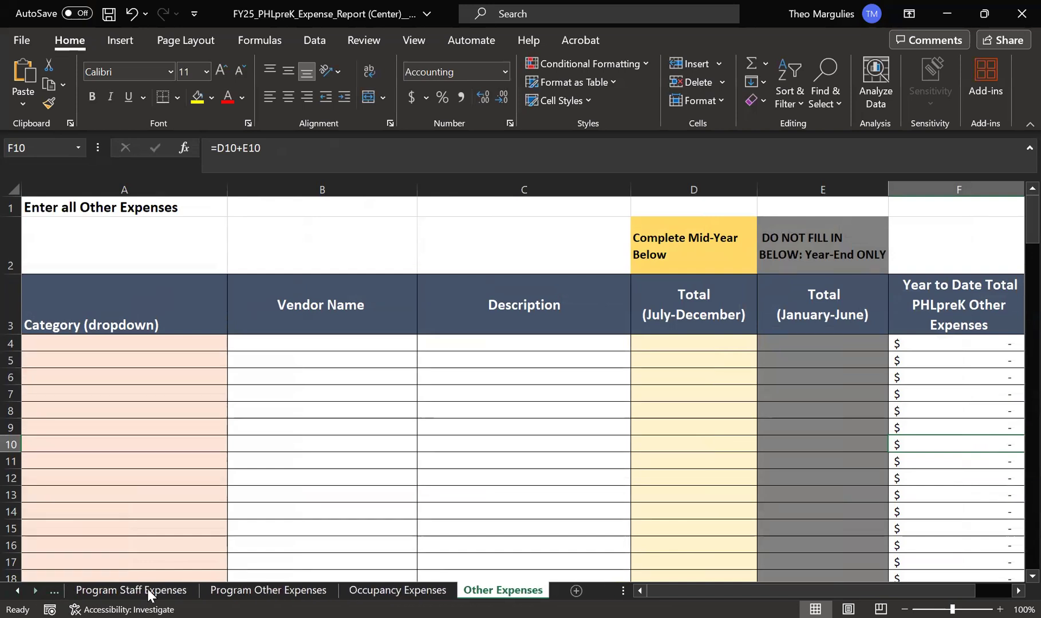
left_click(18, 590)
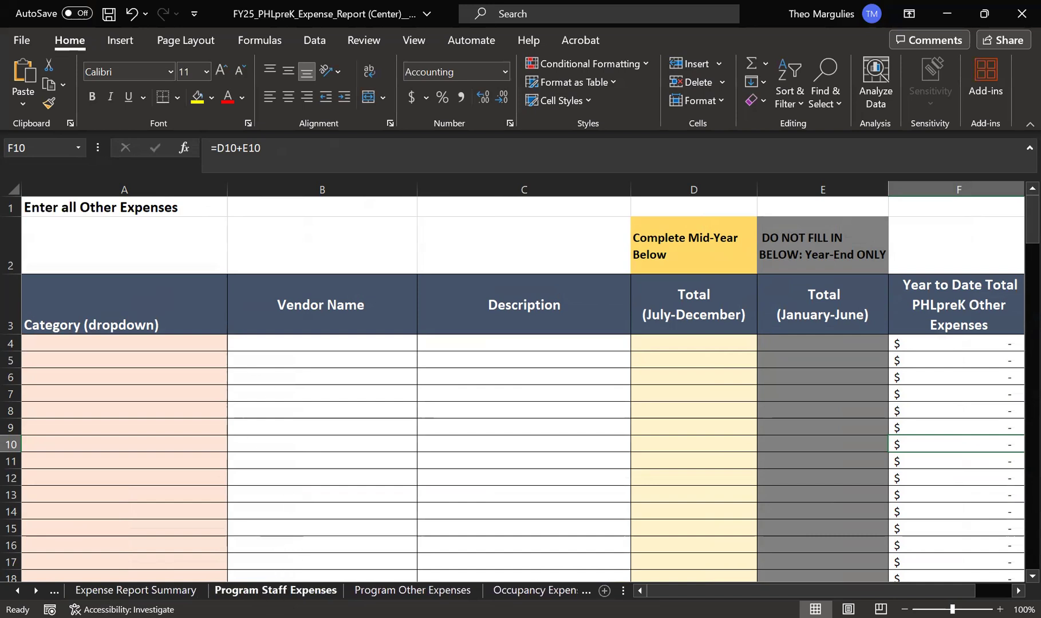
left_click(273, 590)
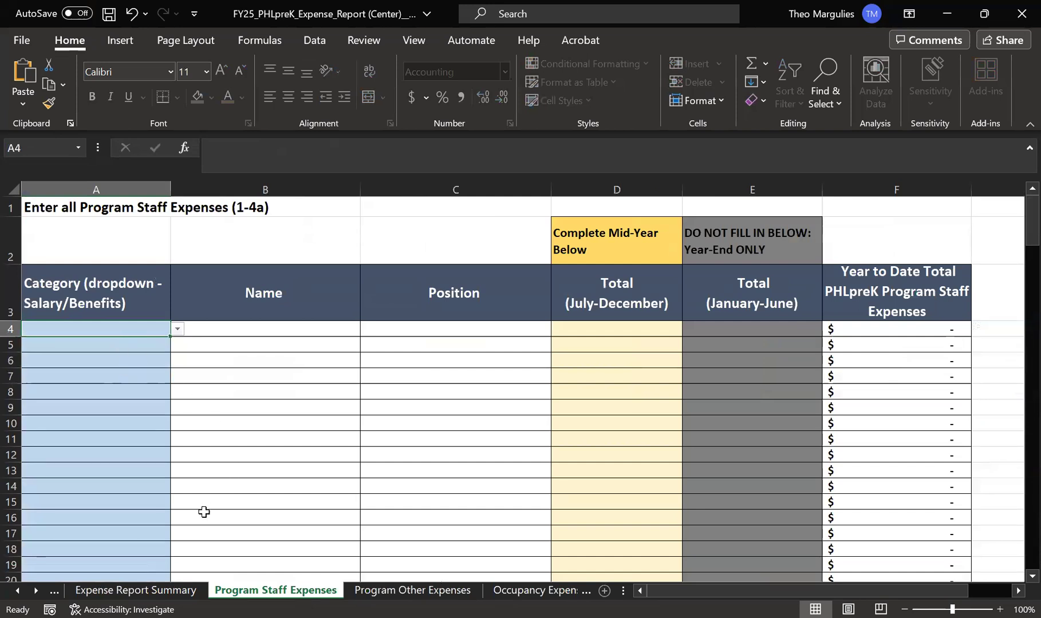
left_click(178, 330)
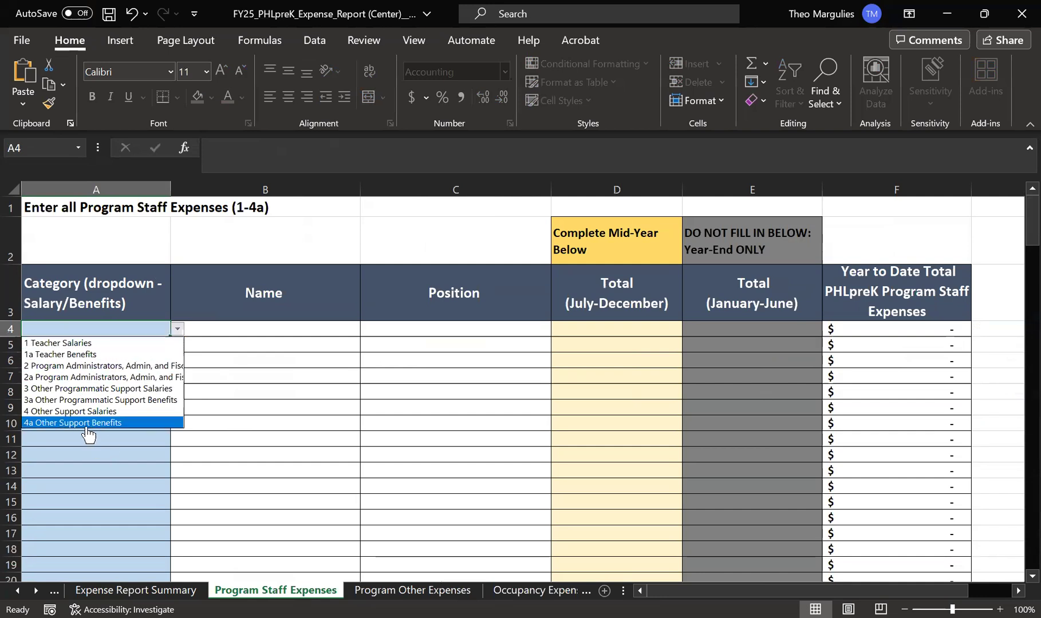
left_click(79, 343)
Enter 25,000 as the July-December total for the Teacher Salaries row, leaving its name and position blank.
left_click(295, 327)
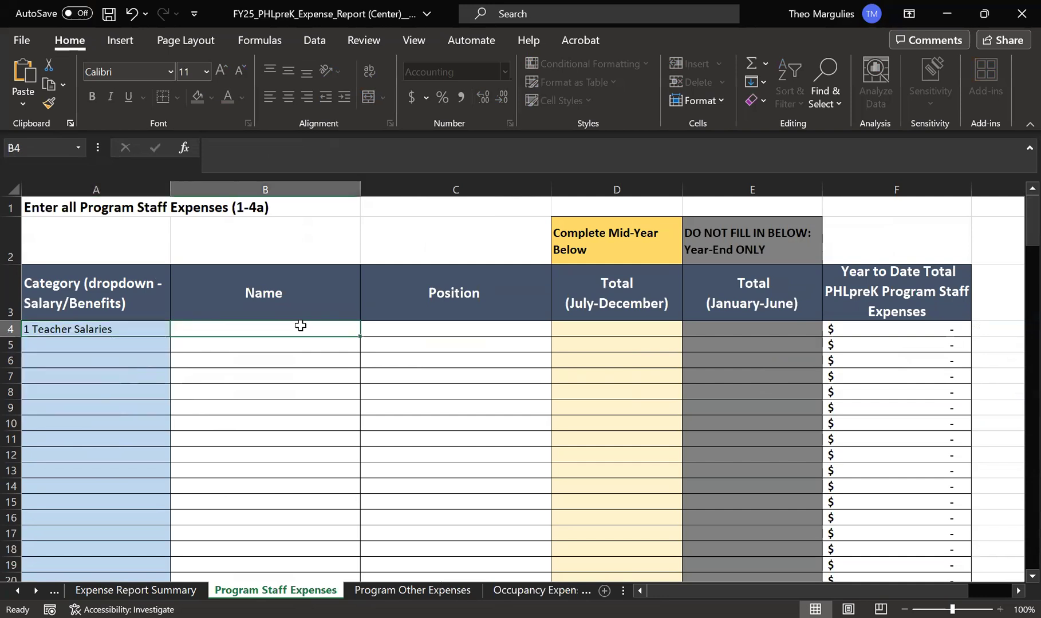
left_click(457, 331)
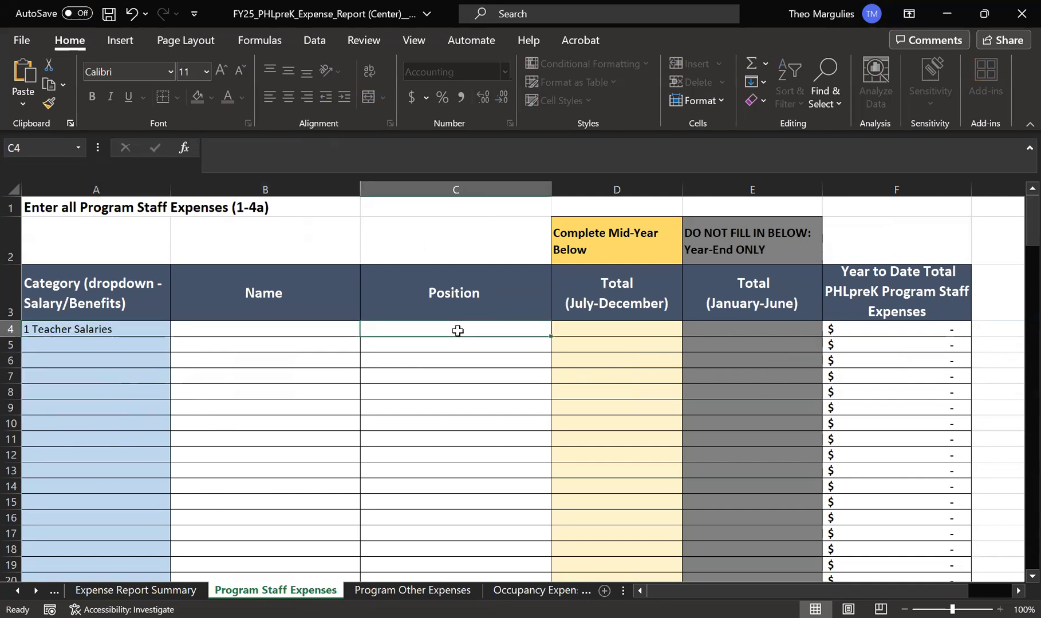
left_click(593, 326)
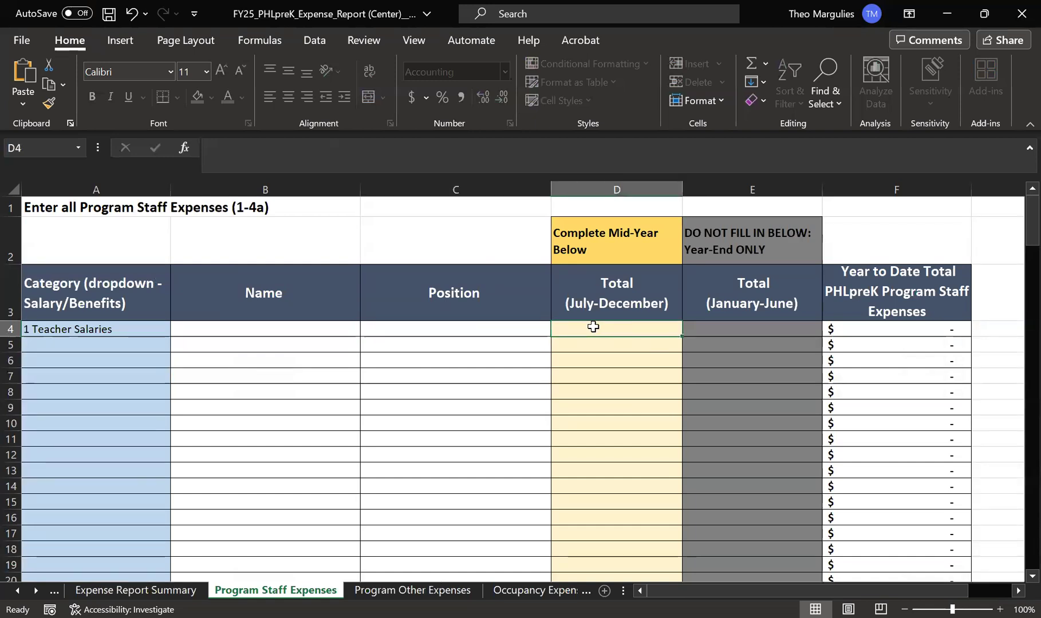
type("25,000")
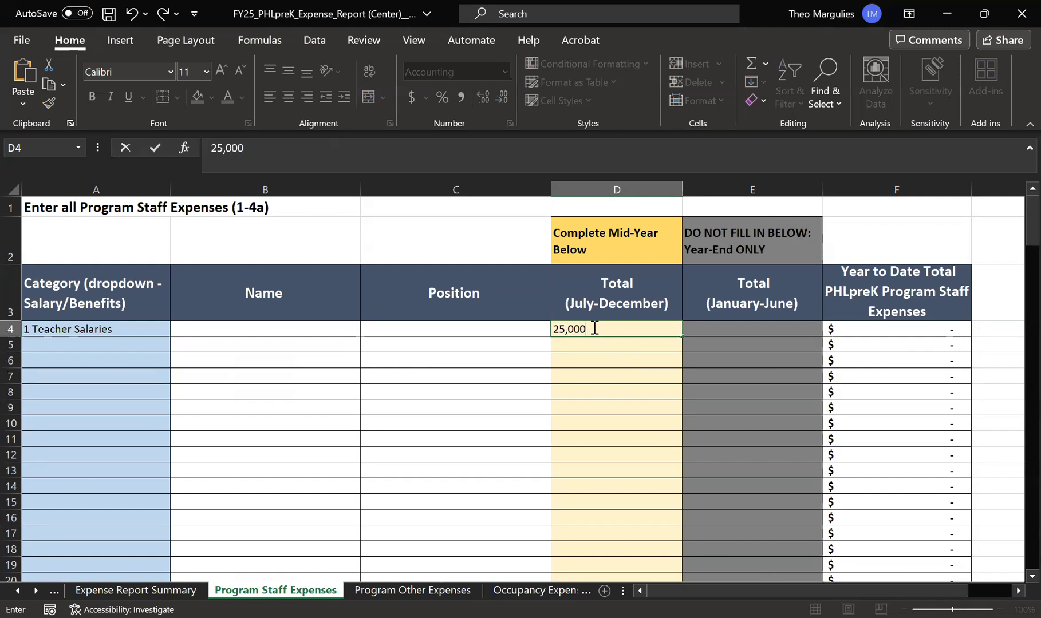
key("Tab")
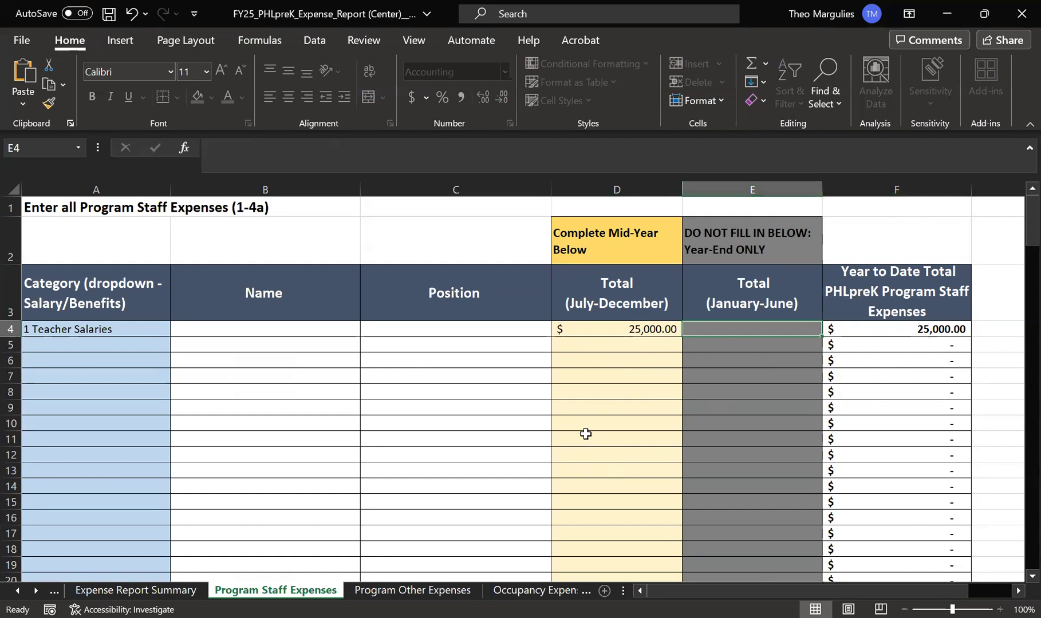
Try to enter 30,000 as the July-December total in row 5 without a category, and cancel the entry.
left_click(617, 346)
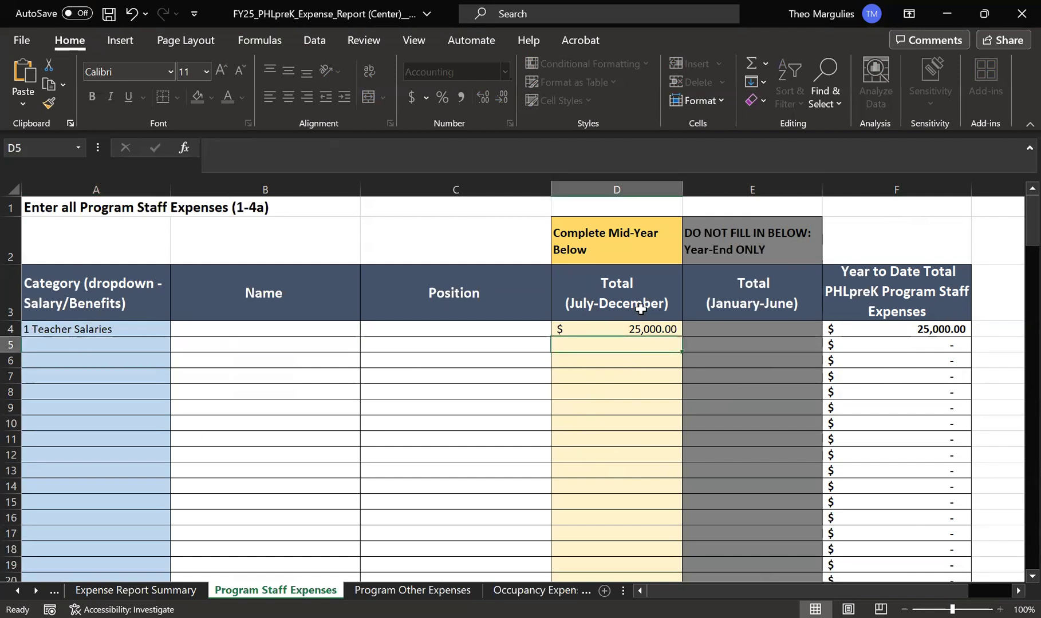
type("30,000")
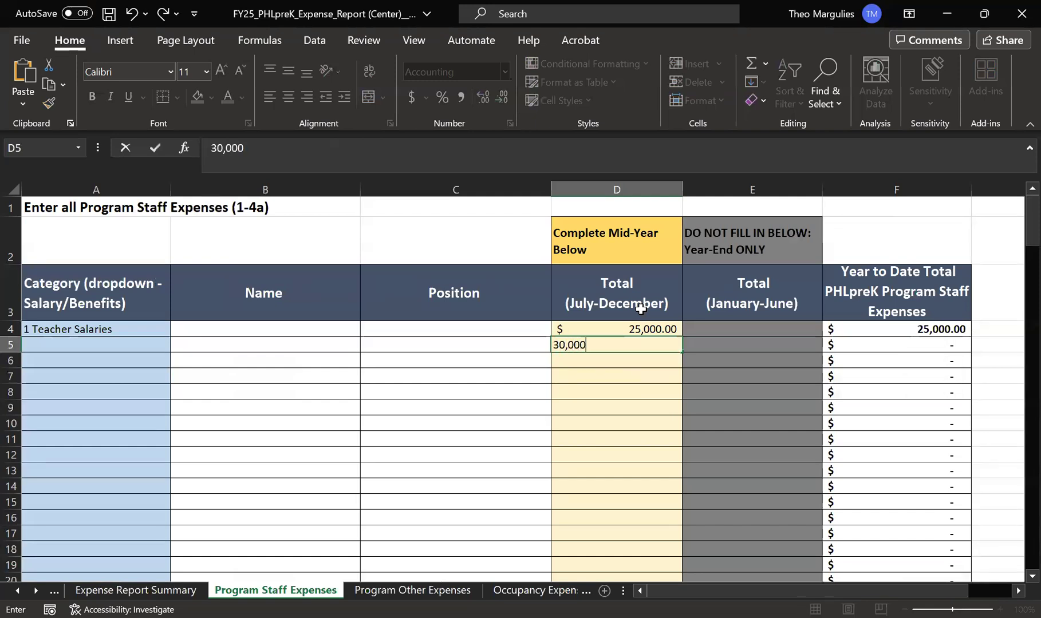
key("Return")
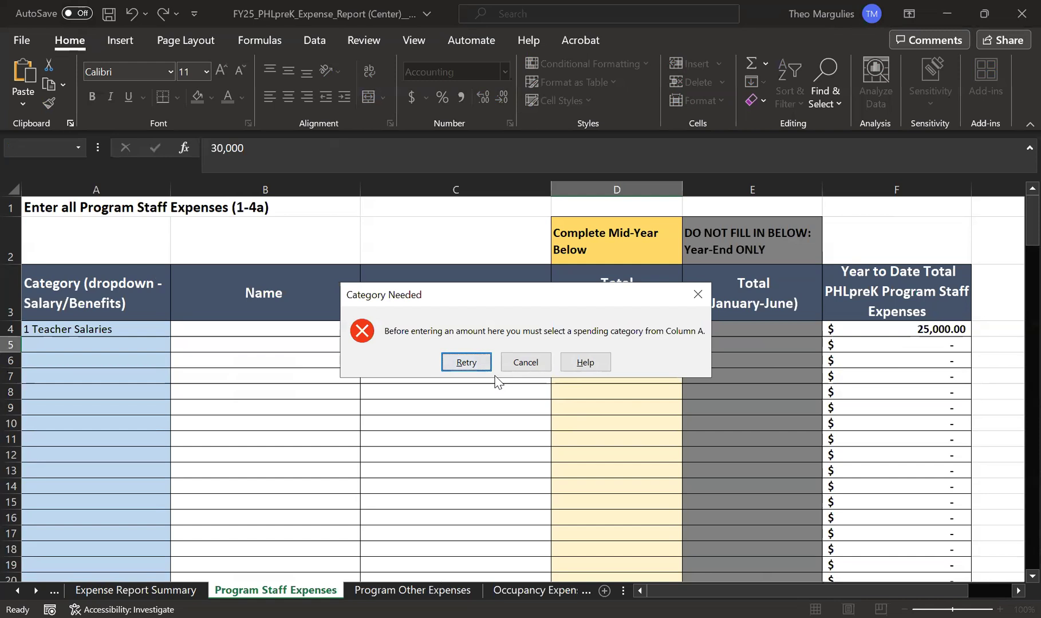
left_click(516, 369)
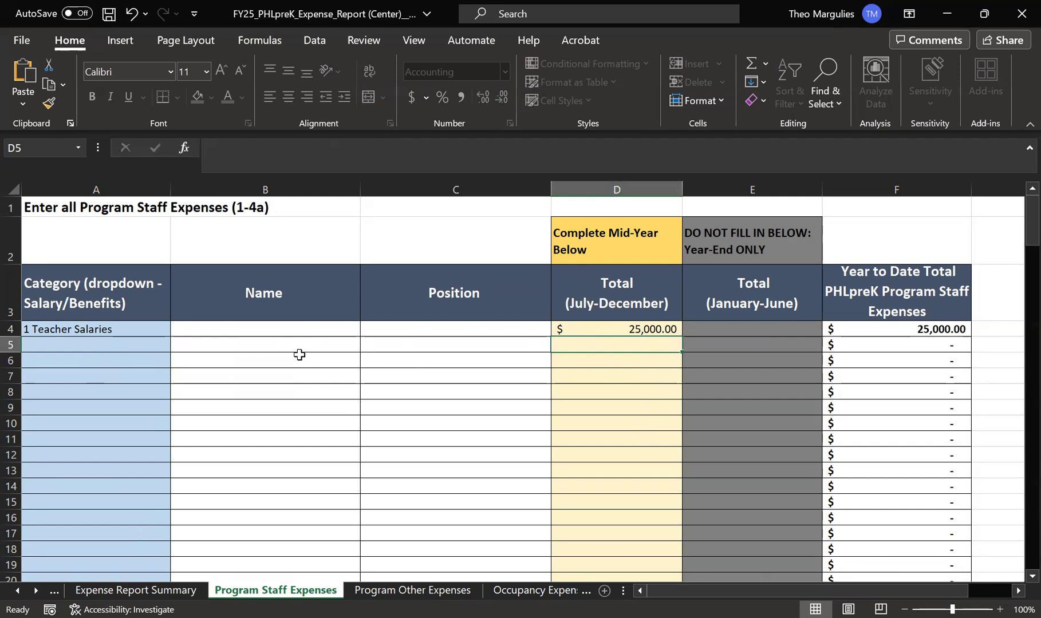
Compare the Teacher Salaries mid-year actuals and variance on the Expense Report Summary with the Program Staff Expenses entry.
left_click(136, 591)
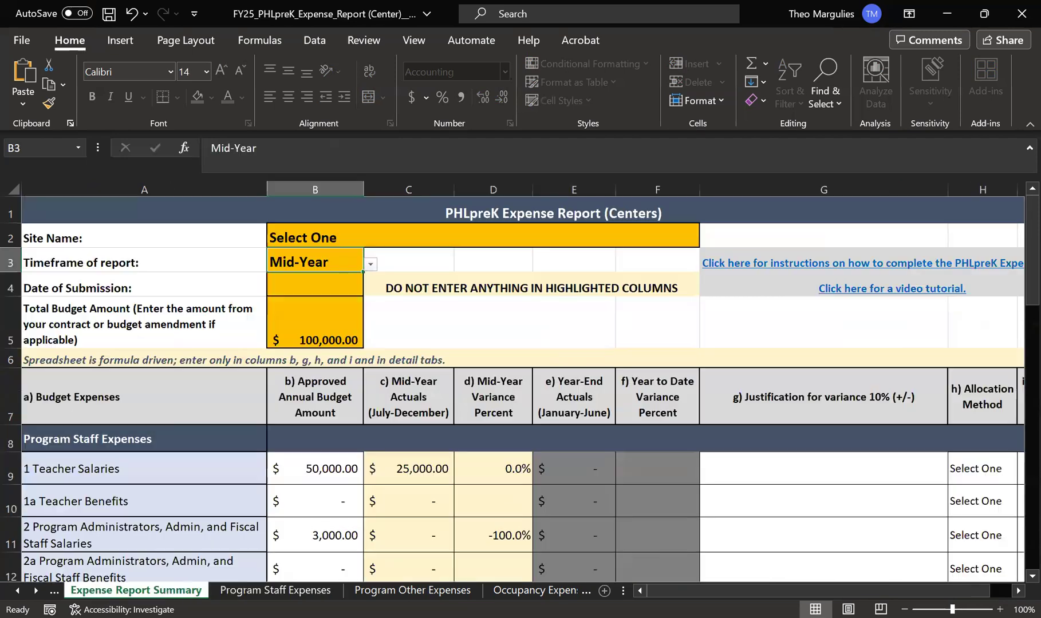
scroll(445, 421, "down", 1)
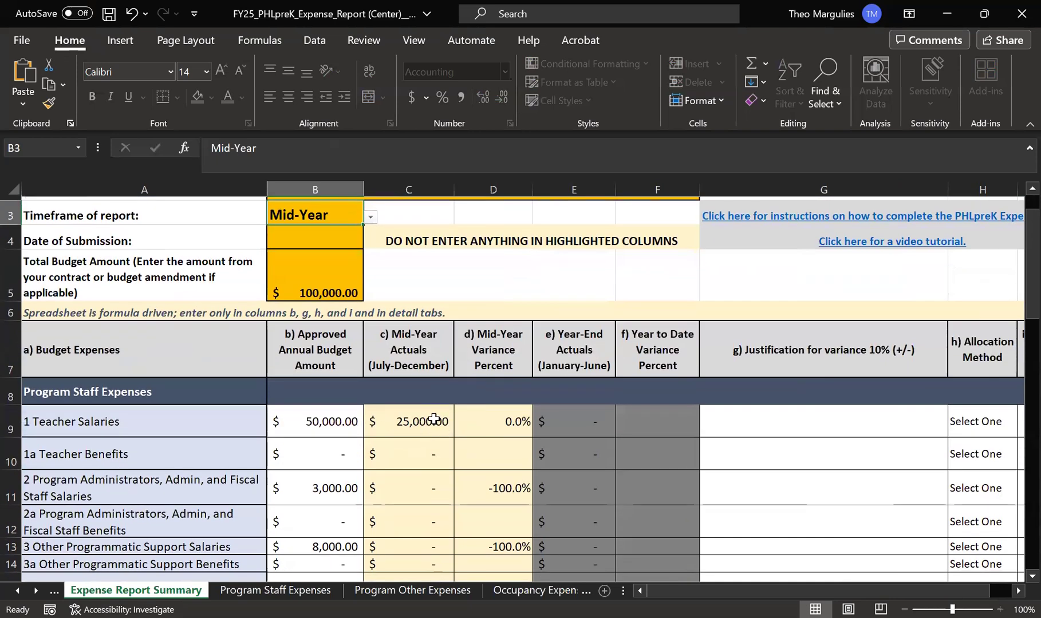
scroll(426, 277, "down", 1)
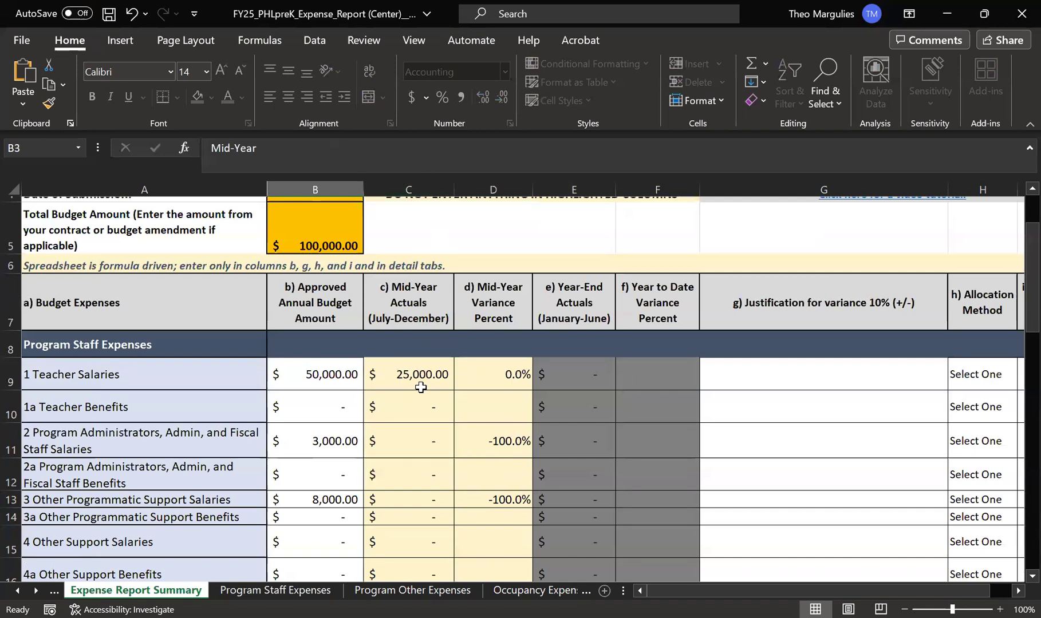
left_click(263, 590)
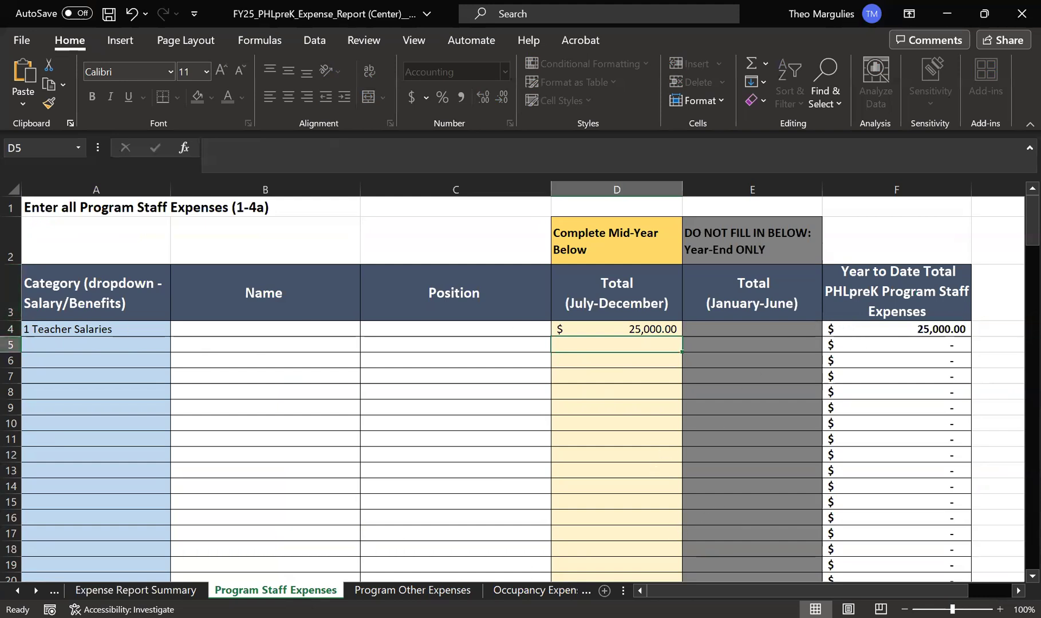
left_click(136, 591)
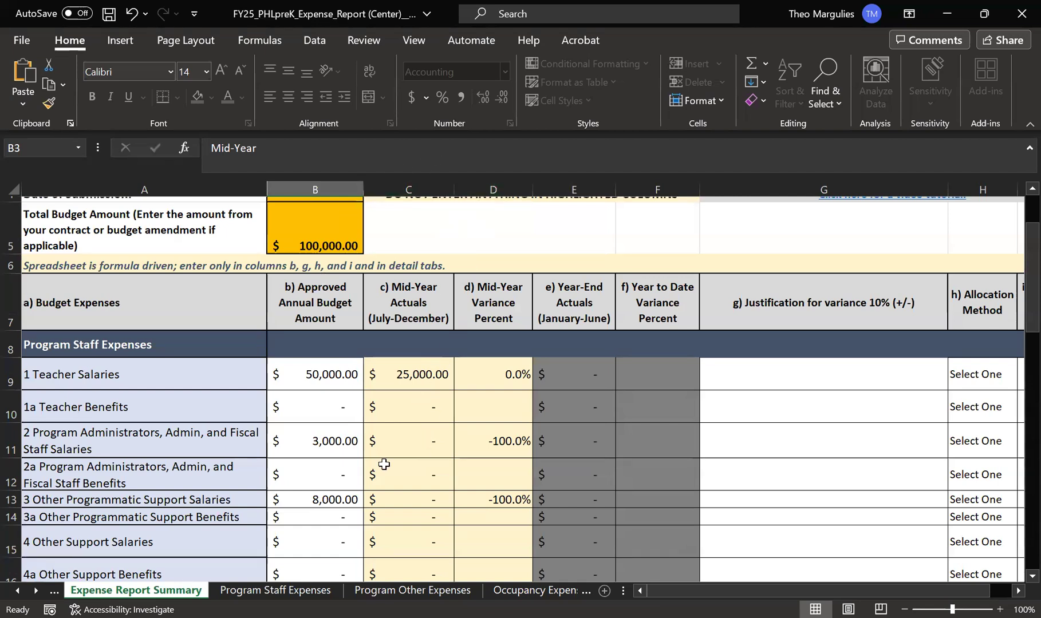
scroll(634, 413, "down", 1)
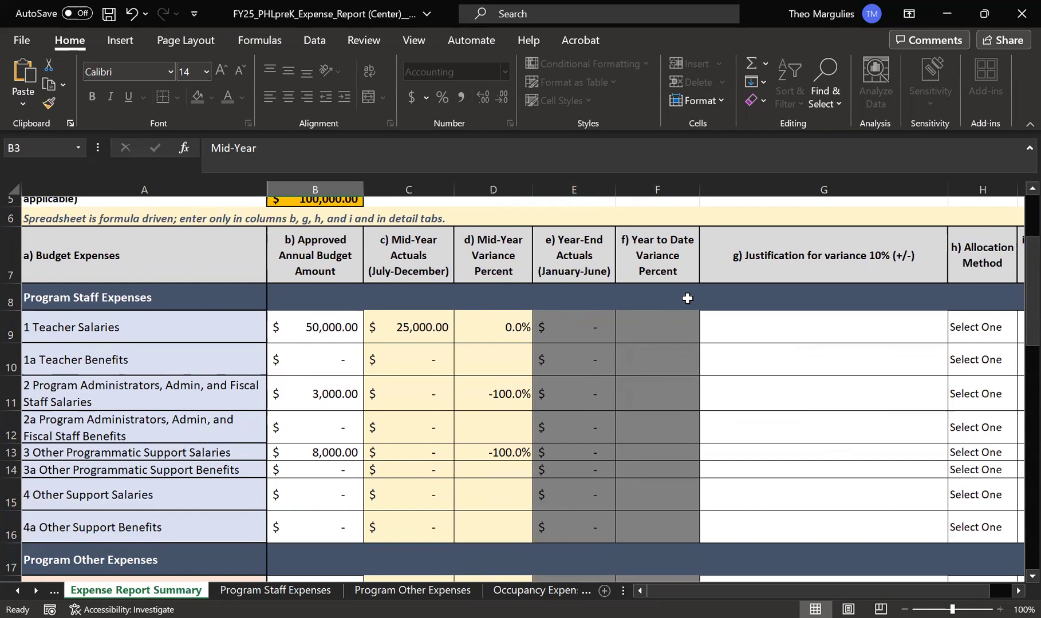
Examine the variance justification column on the Expense Report Summary and select its cell for Other Programmatic Support Salaries.
left_click_drag(700, 588, 717, 589)
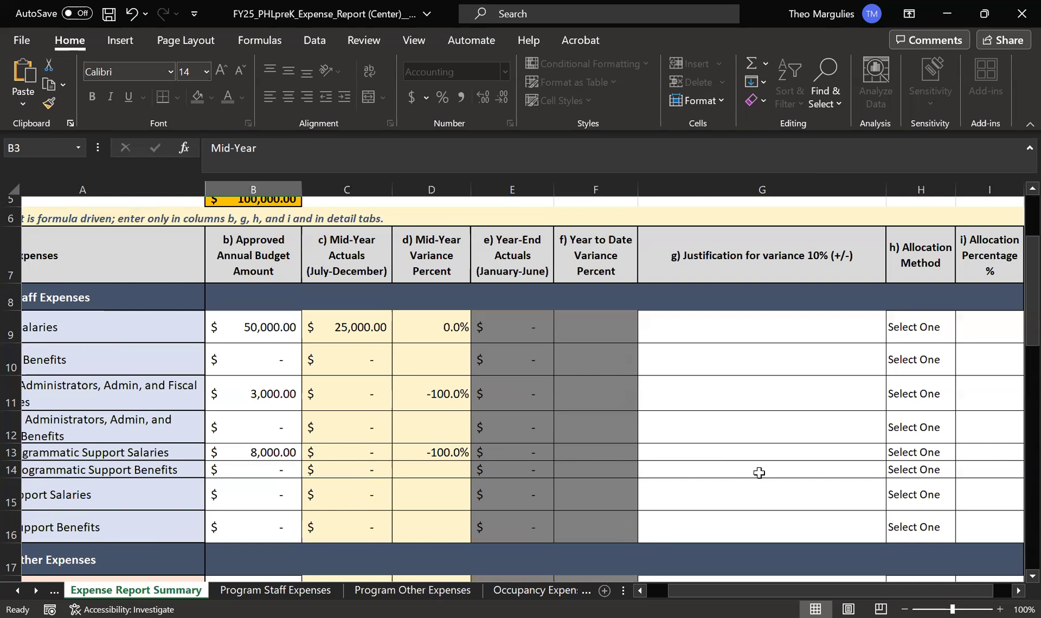
left_click_drag(779, 590, 759, 590)
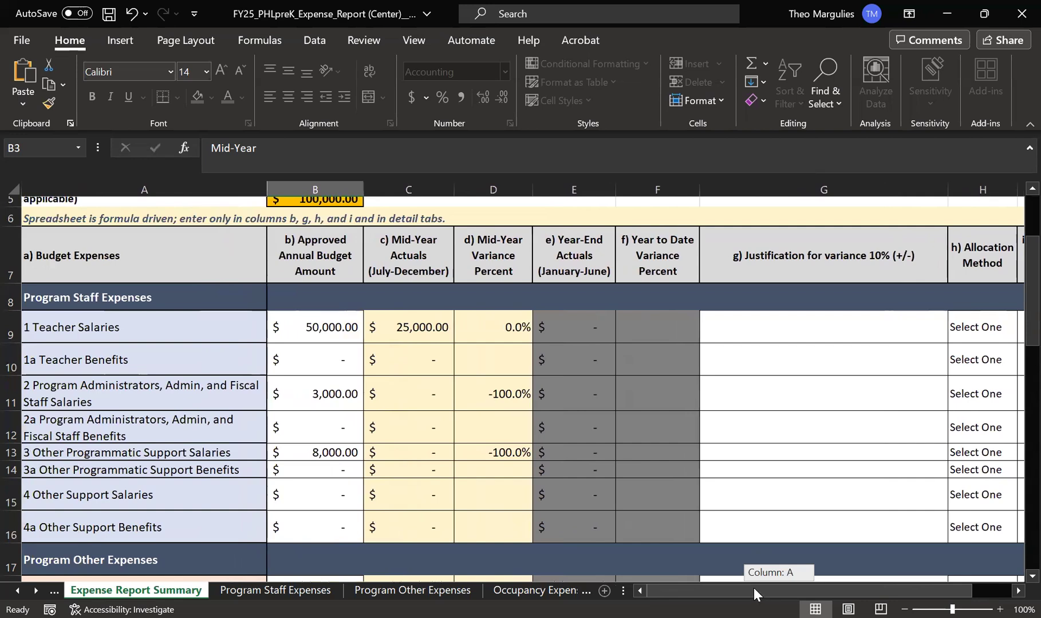
left_click_drag(754, 588, 754, 588)
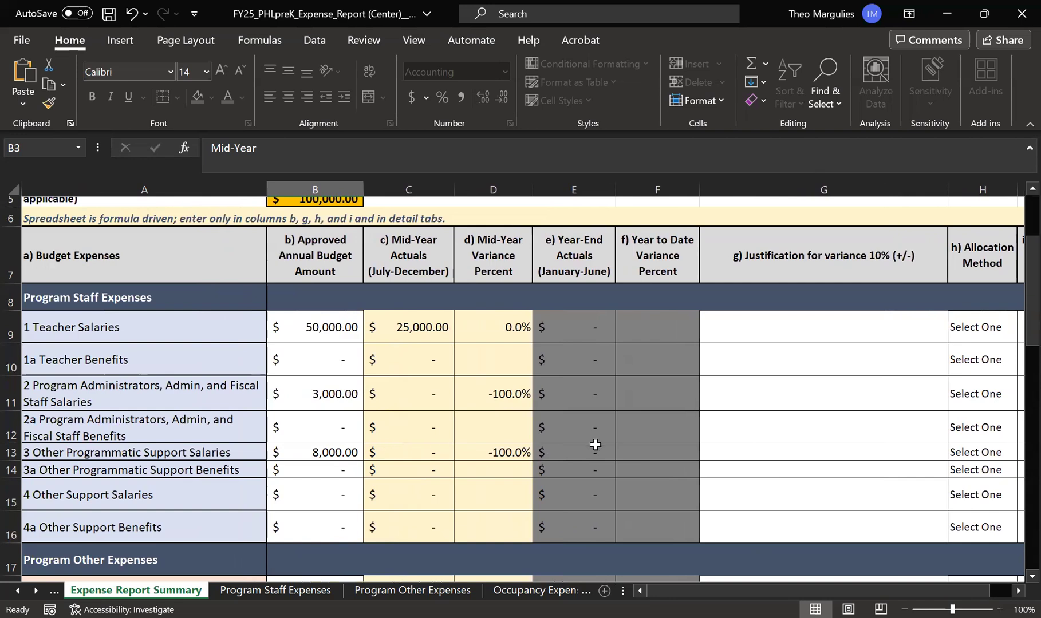
left_click(730, 453)
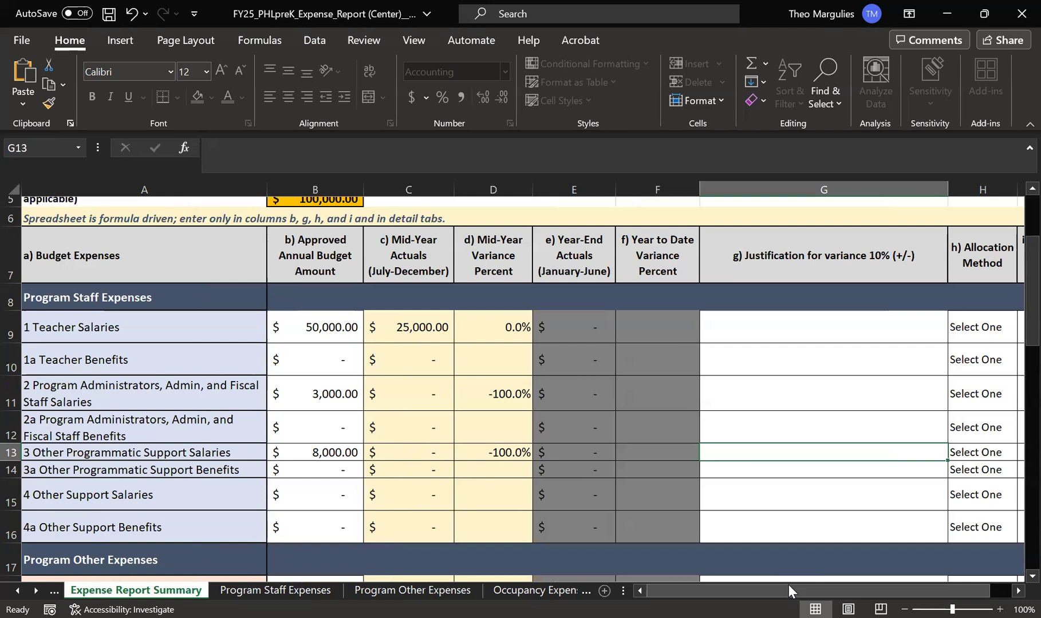
Look through the allocation method options for Teacher Salaries and select its allocation percentage cell.
left_click_drag(791, 587, 811, 586)
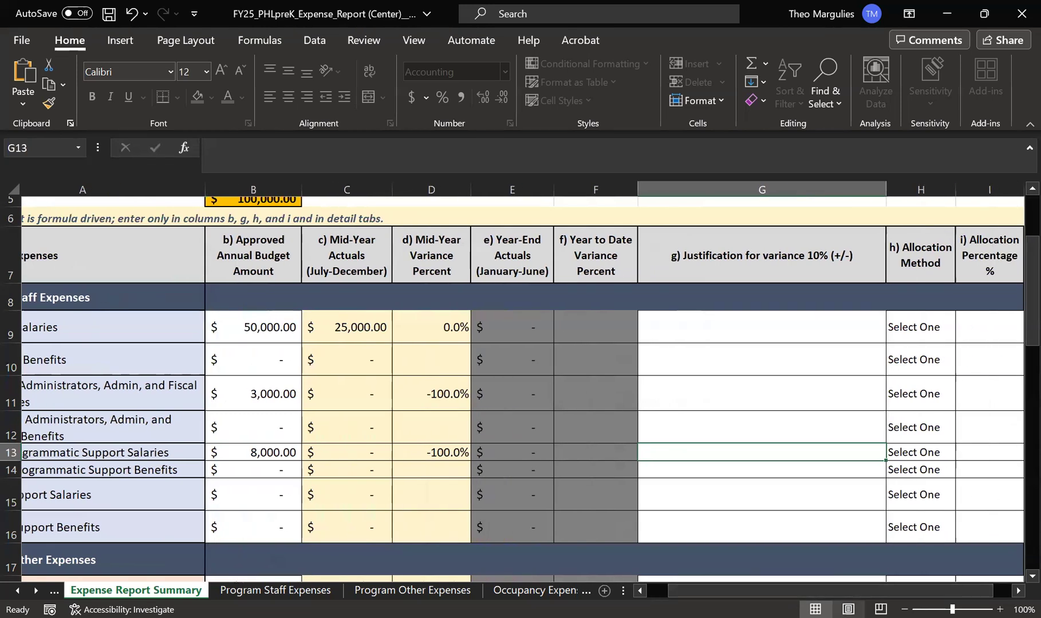
left_click_drag(904, 587, 933, 587)
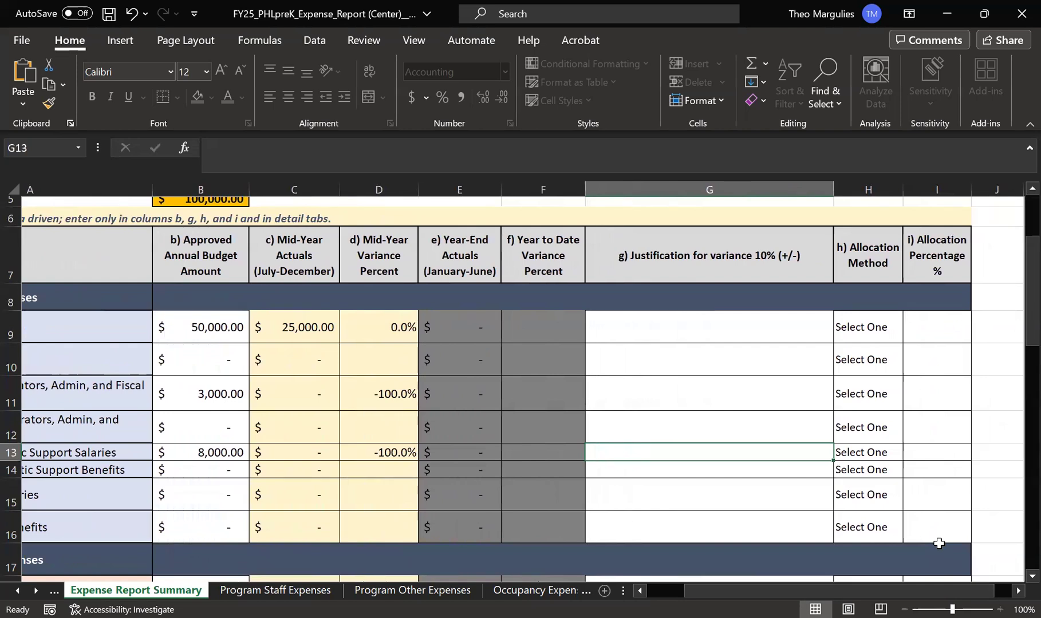
left_click(877, 330)
left_click(908, 337)
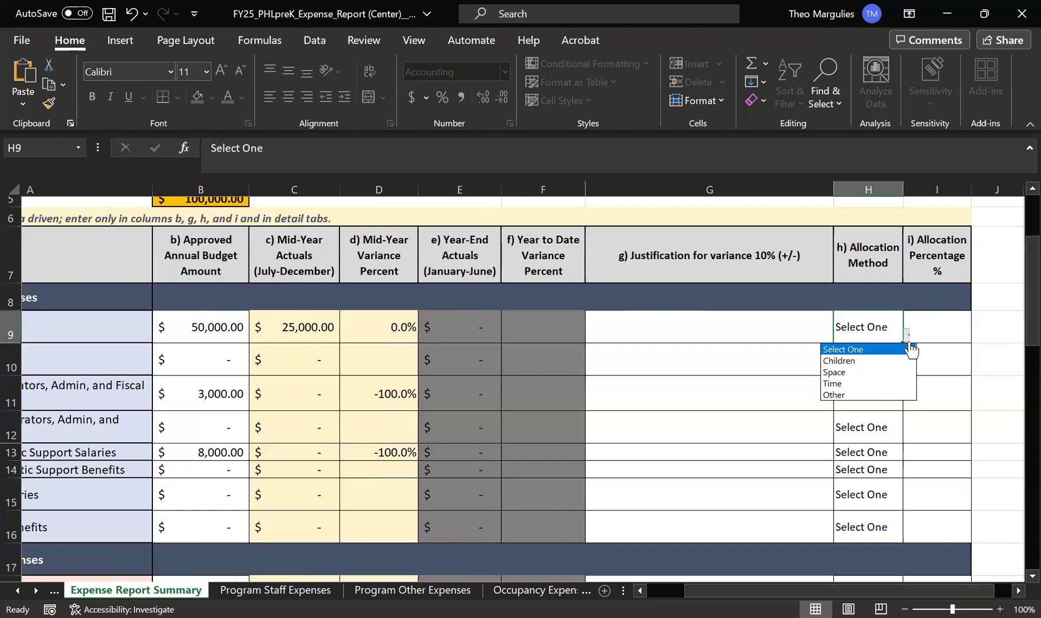
left_click(942, 332)
left_click(939, 316)
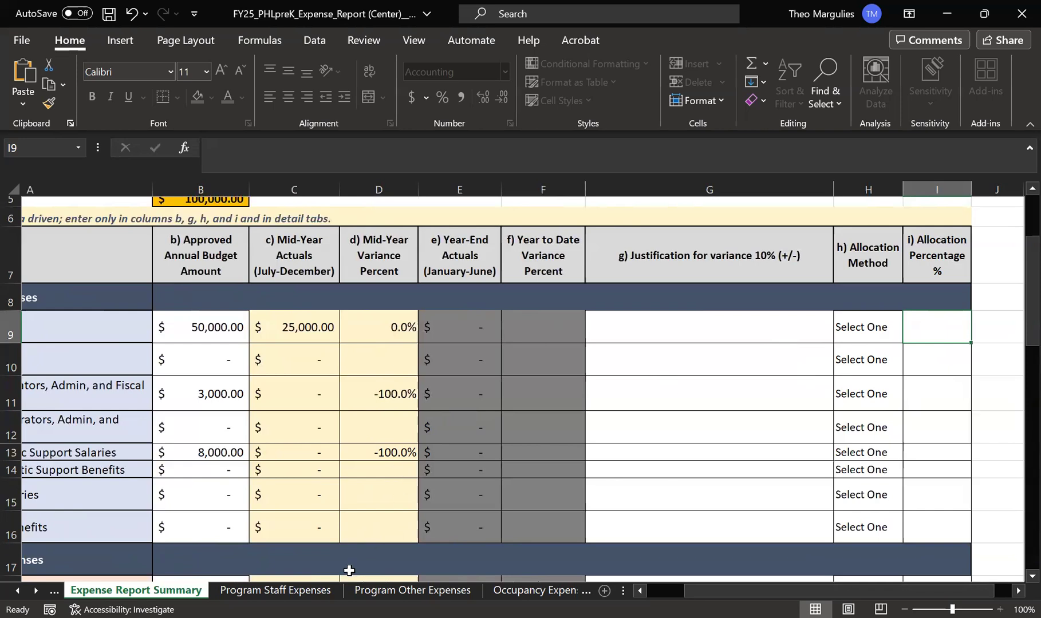
scroll(452, 518, "up", 1)
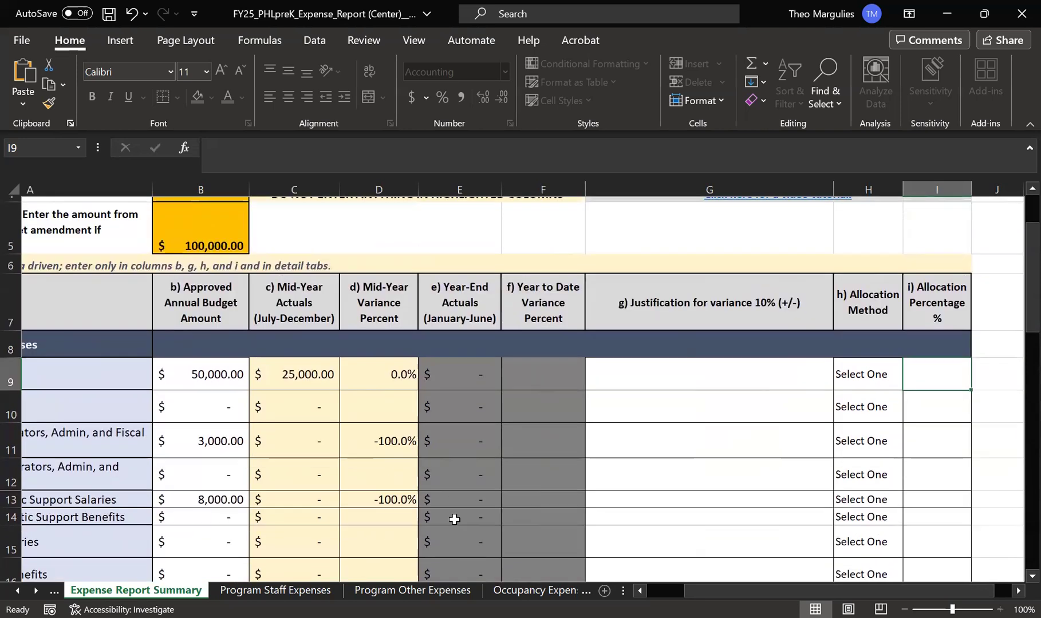
scroll(454, 519, "up", 1)
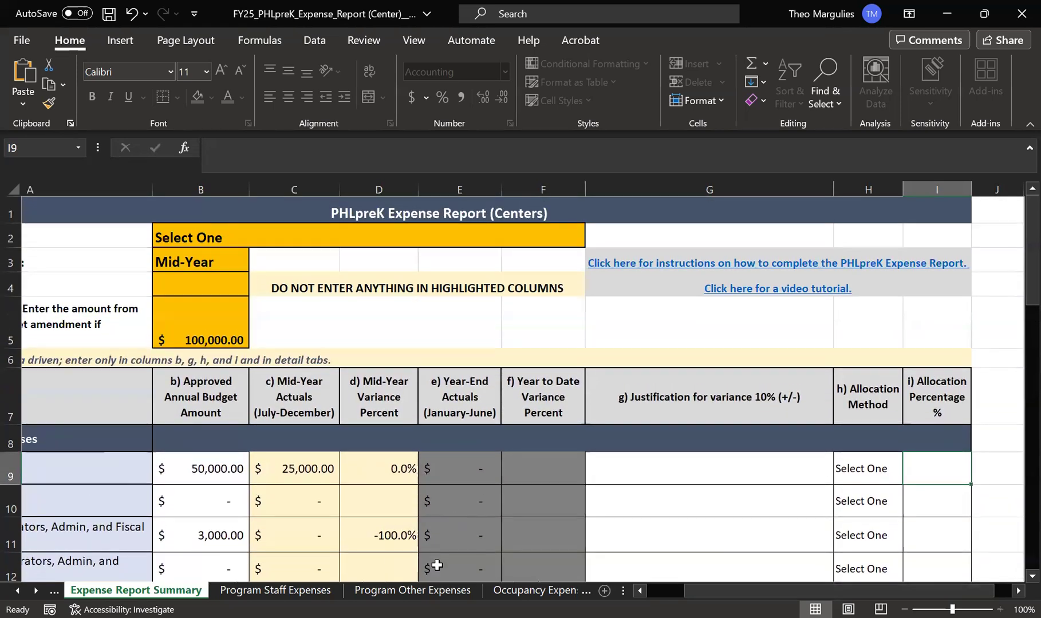